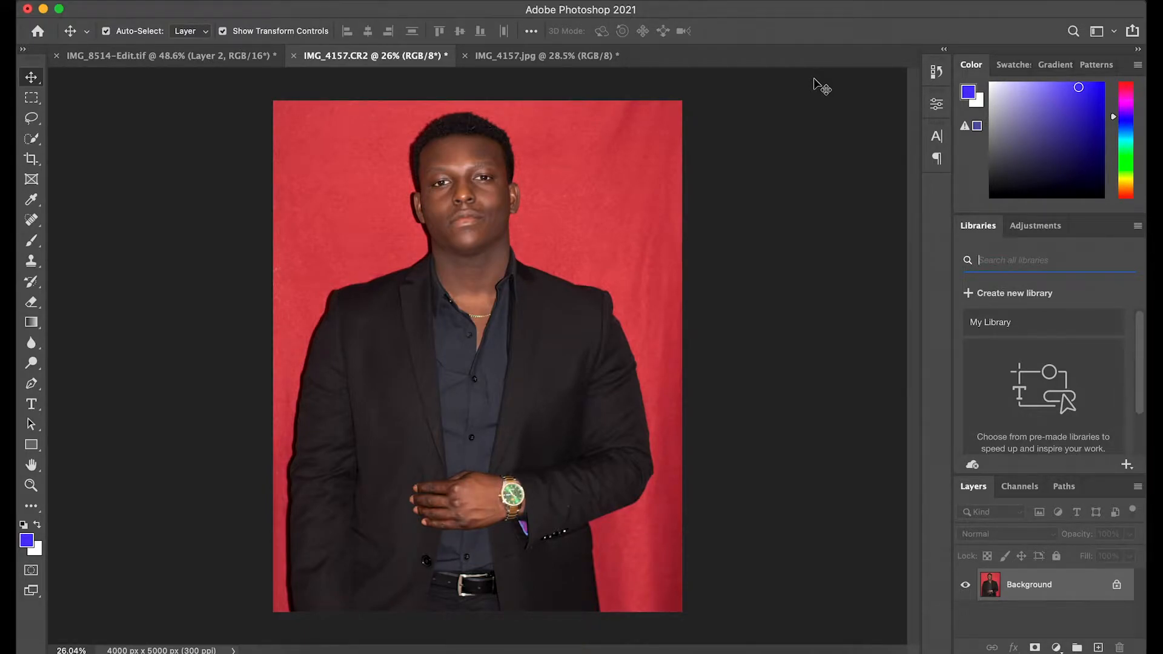
Step: Duplicate the background layer of IMG_4157.CR2 and select the new copy
{"action": "left_click", "coordinate": [576, 55]}
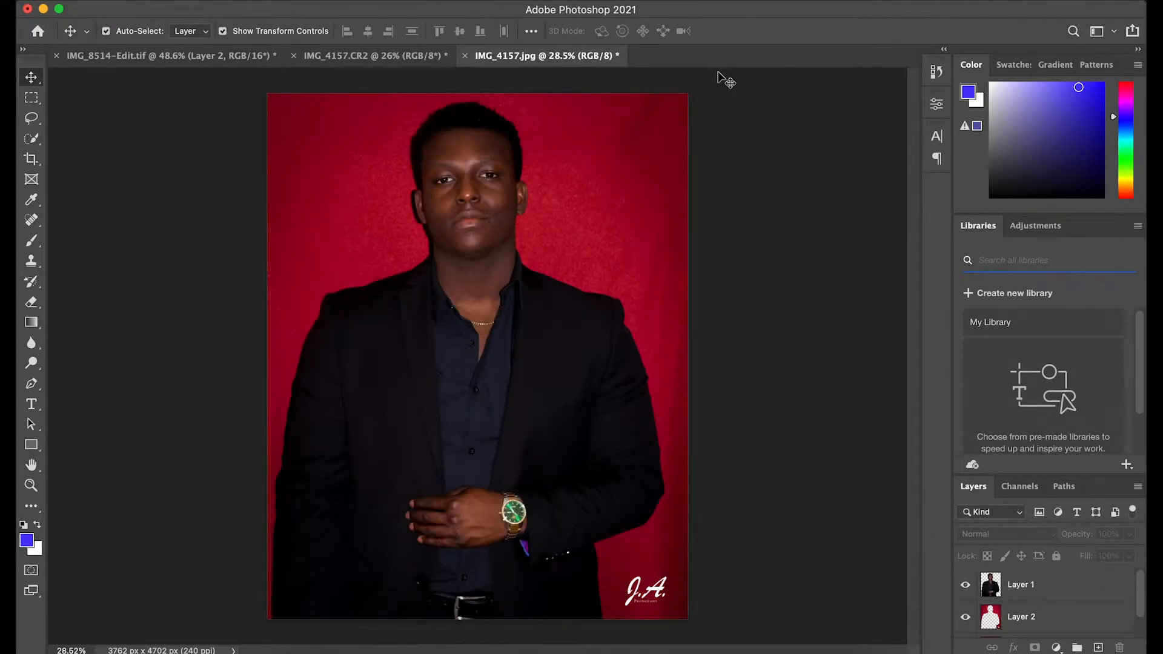
{"action": "left_click", "coordinate": [426, 58]}
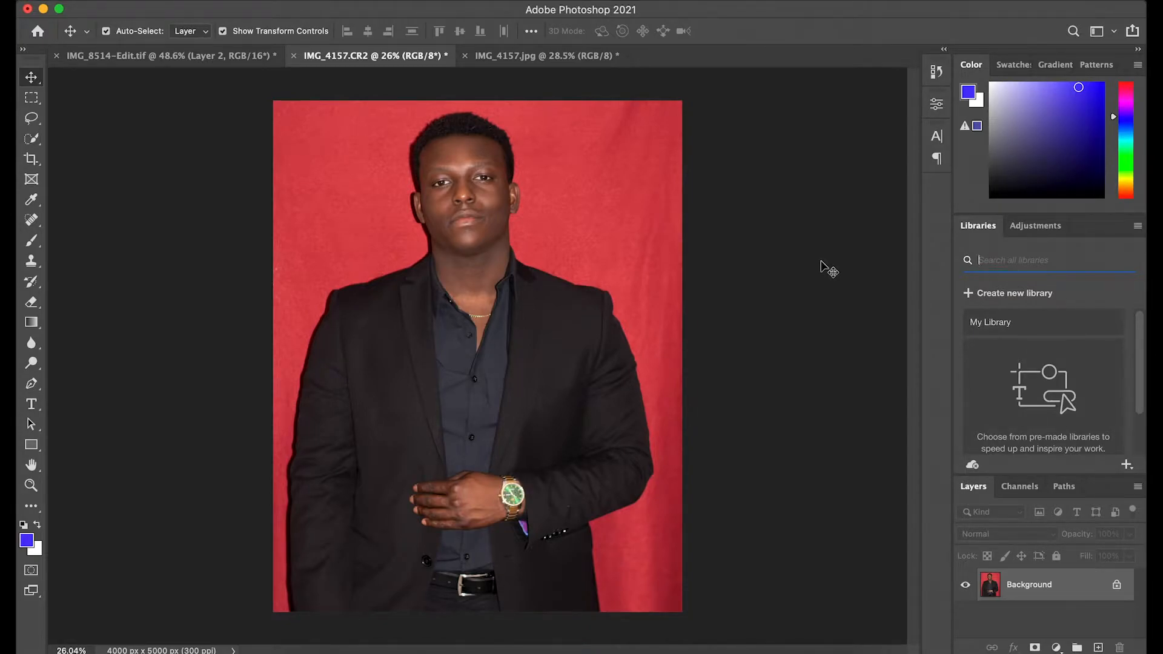
{"action": "key", "text": "super+j"}
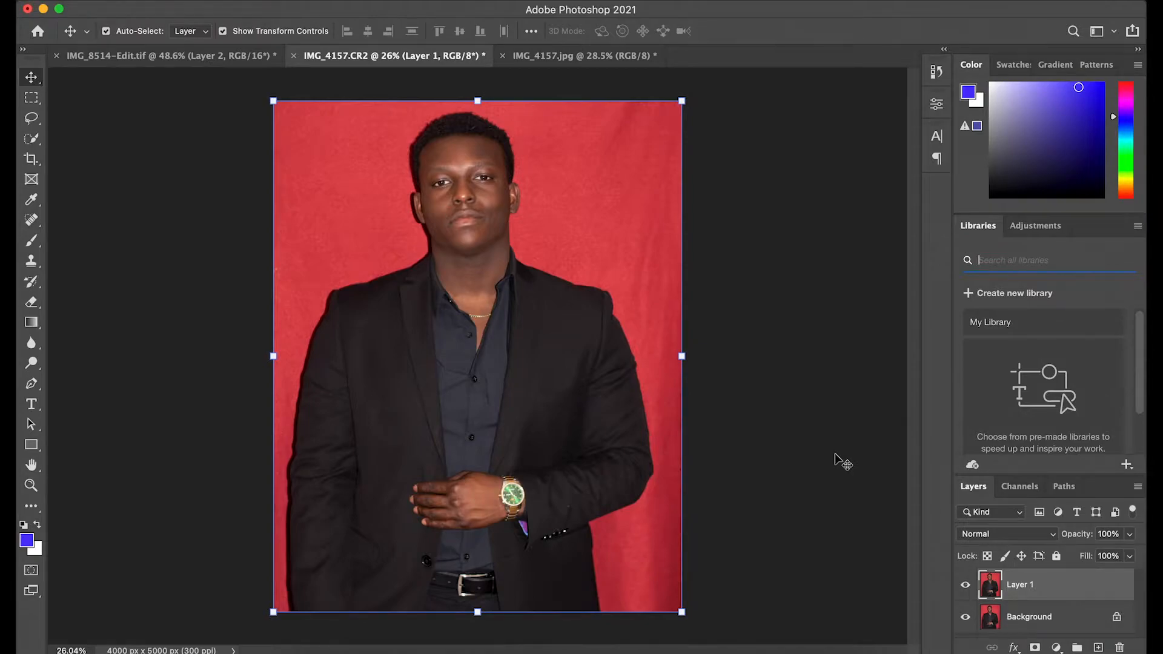
{"action": "left_click", "coordinate": [169, 160]}
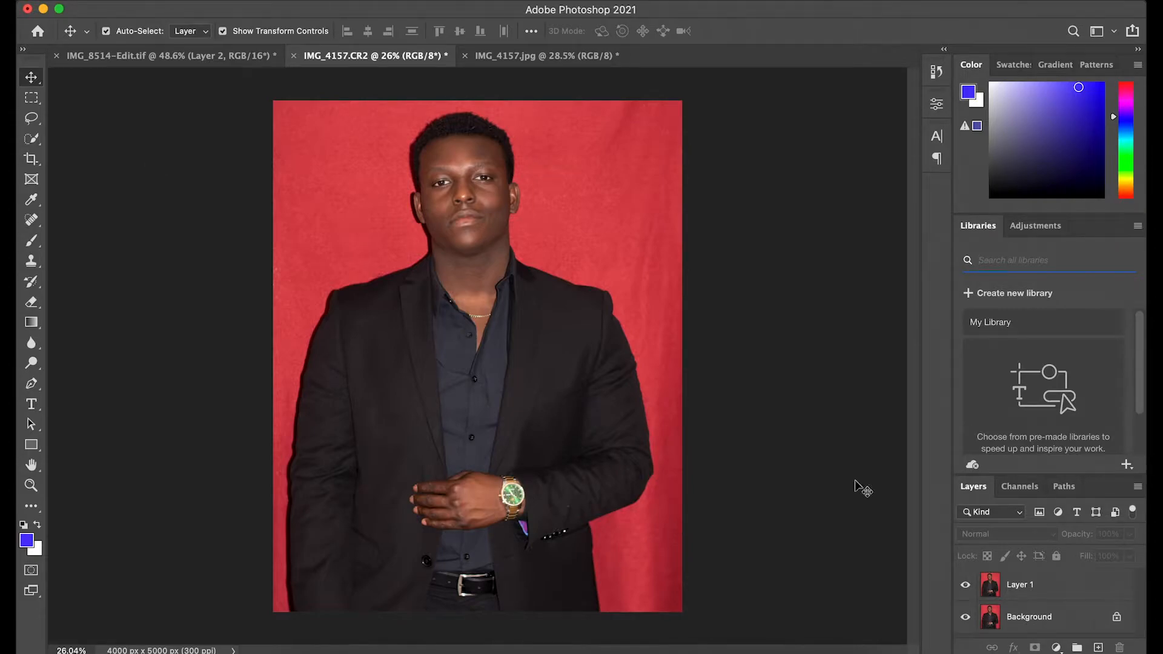
{"action": "left_click", "coordinate": [1020, 586]}
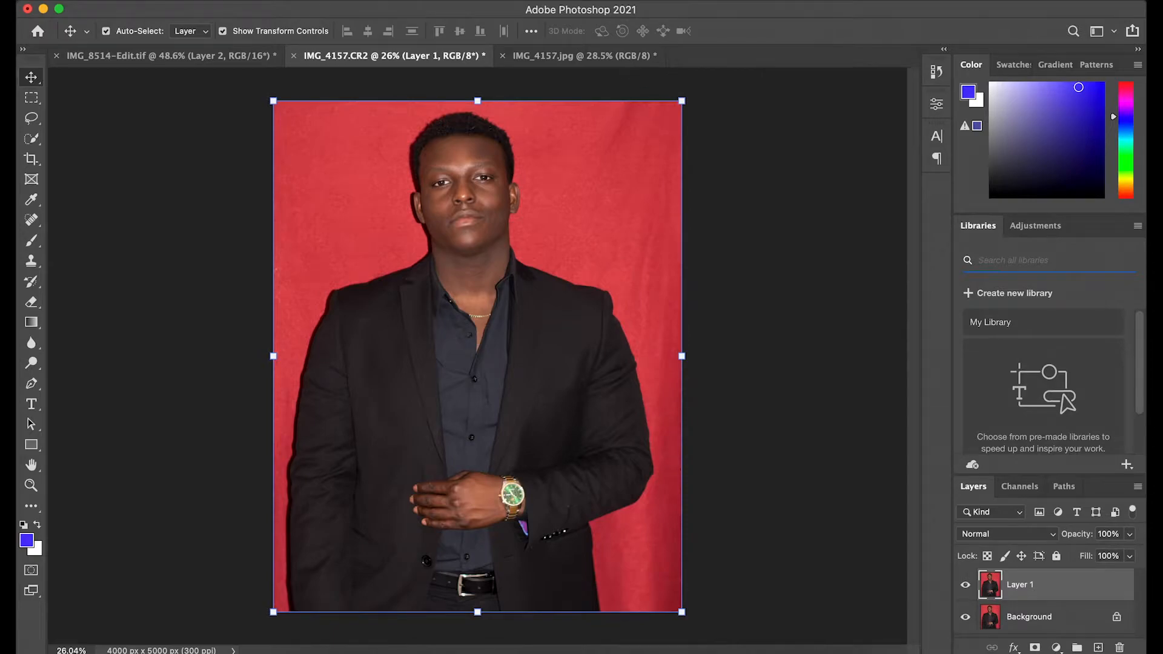
Step: Create an automatic selection of the subject
{"action": "left_click", "coordinate": [333, 0]}
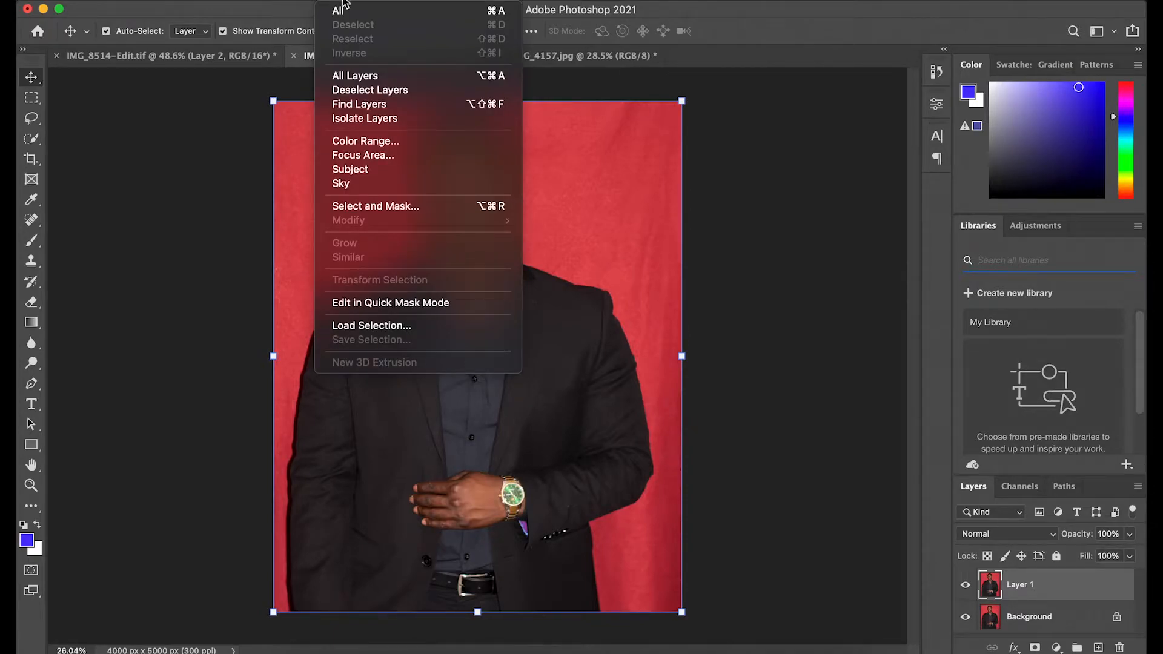
{"action": "left_click", "coordinate": [360, 169]}
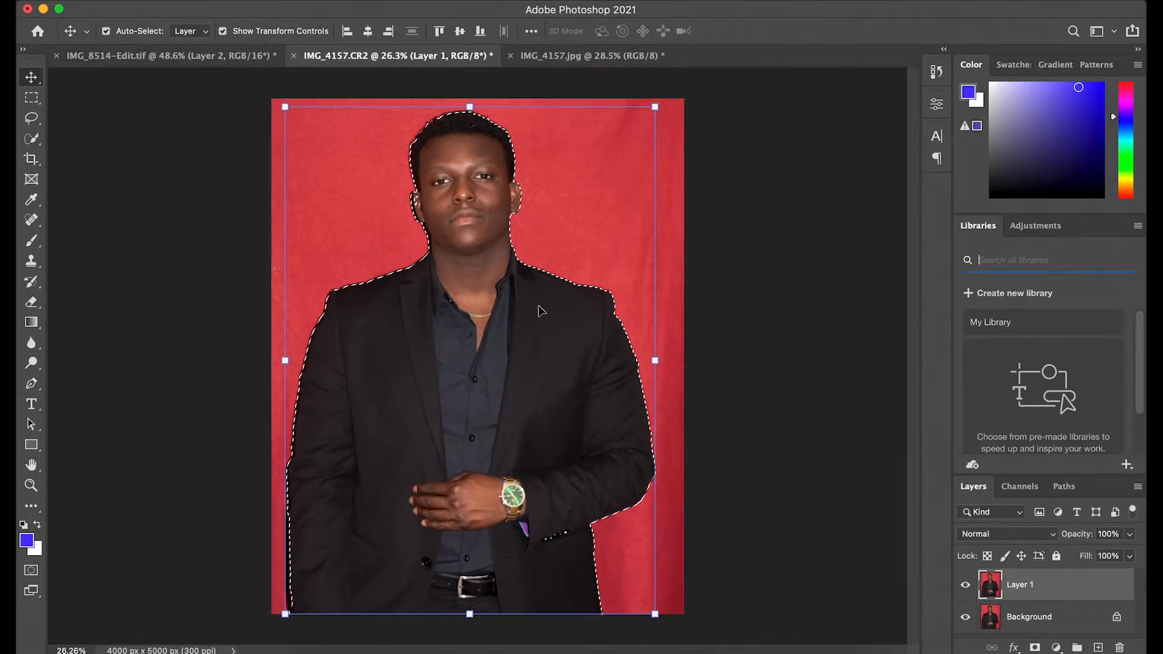
Step: Try to subtract the background along the left edge of the hair from the selection with a 70 px Quick Selection brush
{"action": "scroll", "coordinate": [485, 415], "scroll_direction": "up", "scroll_amount": 2}
{"action": "scroll", "coordinate": [485, 415], "scroll_direction": "down", "scroll_amount": 3}
{"action": "scroll", "coordinate": [485, 415], "scroll_direction": "left", "scroll_amount": 3}
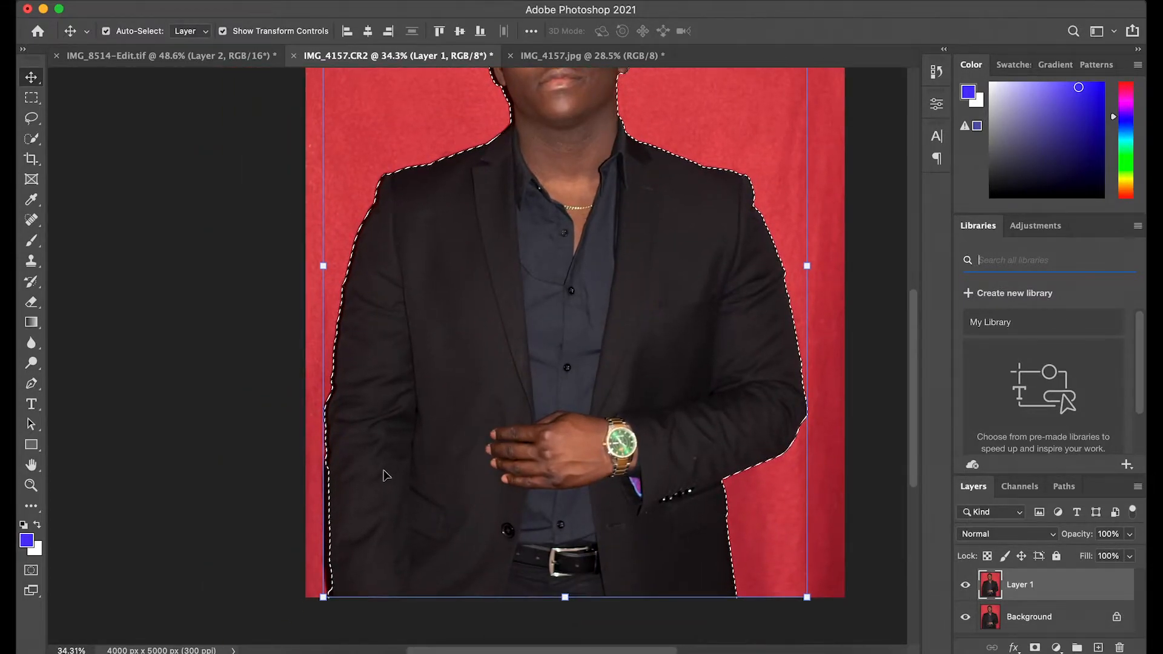
{"action": "scroll", "coordinate": [375, 459], "scroll_direction": "up", "scroll_amount": 1}
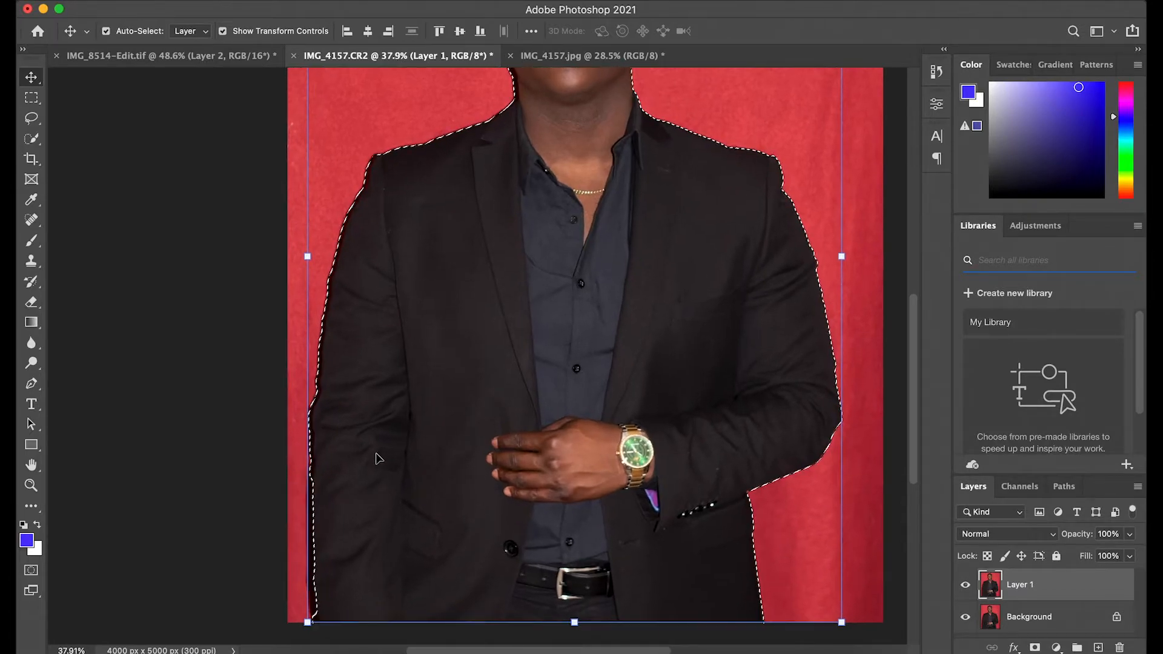
{"action": "scroll", "coordinate": [375, 458], "scroll_direction": "down", "scroll_amount": 3}
{"action": "scroll", "coordinate": [368, 479], "scroll_direction": "up", "scroll_amount": 3}
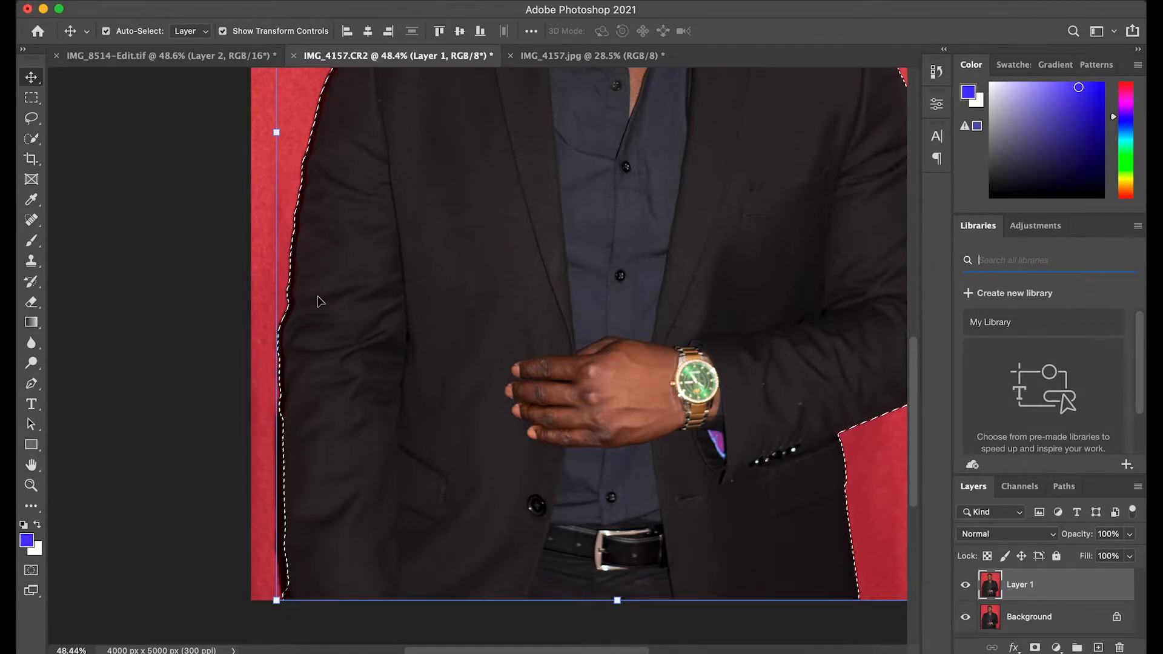
{"action": "scroll", "coordinate": [319, 301], "scroll_direction": "up", "scroll_amount": 10}
{"action": "scroll", "coordinate": [501, 308], "scroll_direction": "down", "scroll_amount": 2}
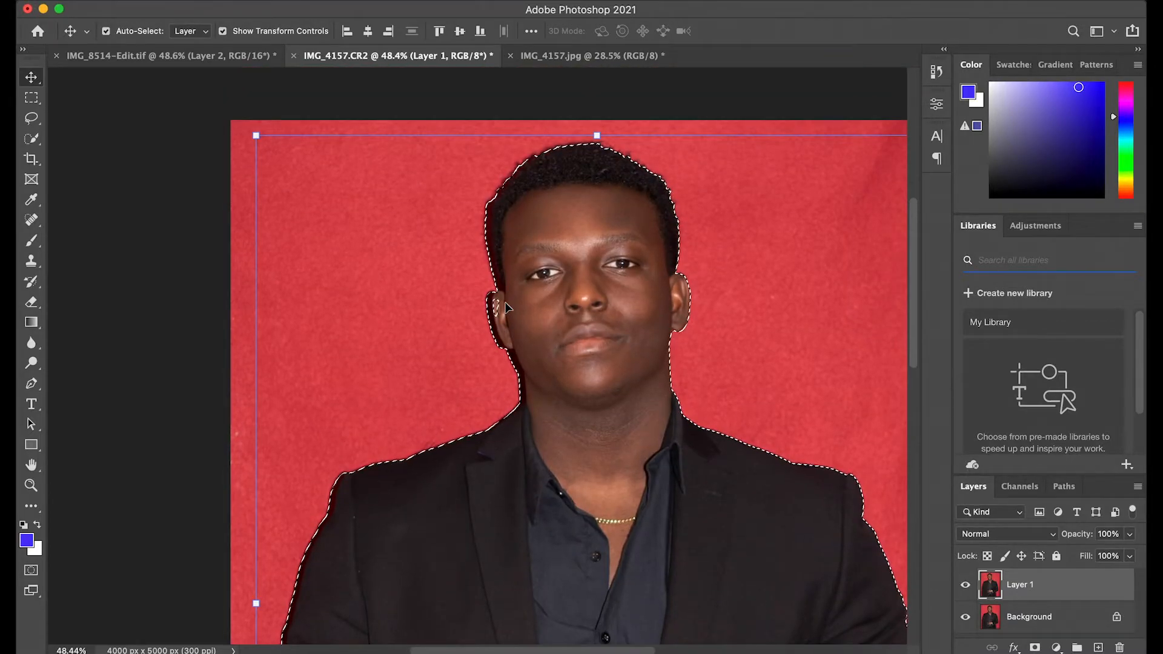
{"action": "scroll", "coordinate": [507, 308], "scroll_direction": "up", "scroll_amount": 4}
{"action": "scroll", "coordinate": [522, 282], "scroll_direction": "up", "scroll_amount": 3}
{"action": "scroll", "coordinate": [522, 282], "scroll_direction": "up", "scroll_amount": 2}
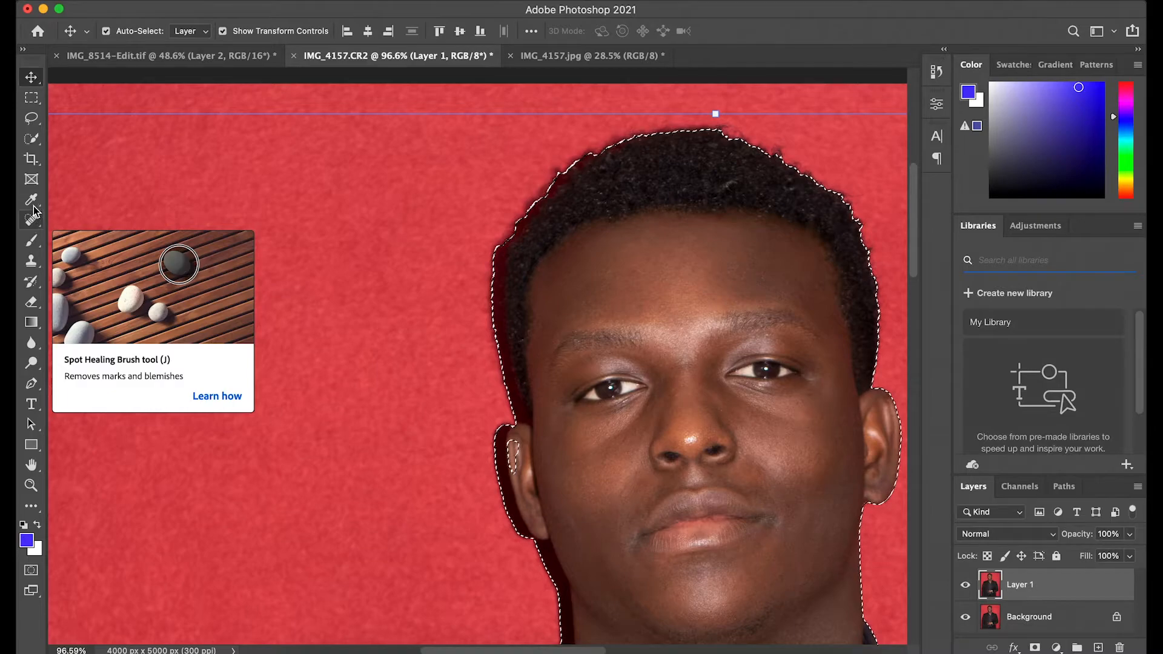
{"action": "left_click", "coordinate": [32, 139]}
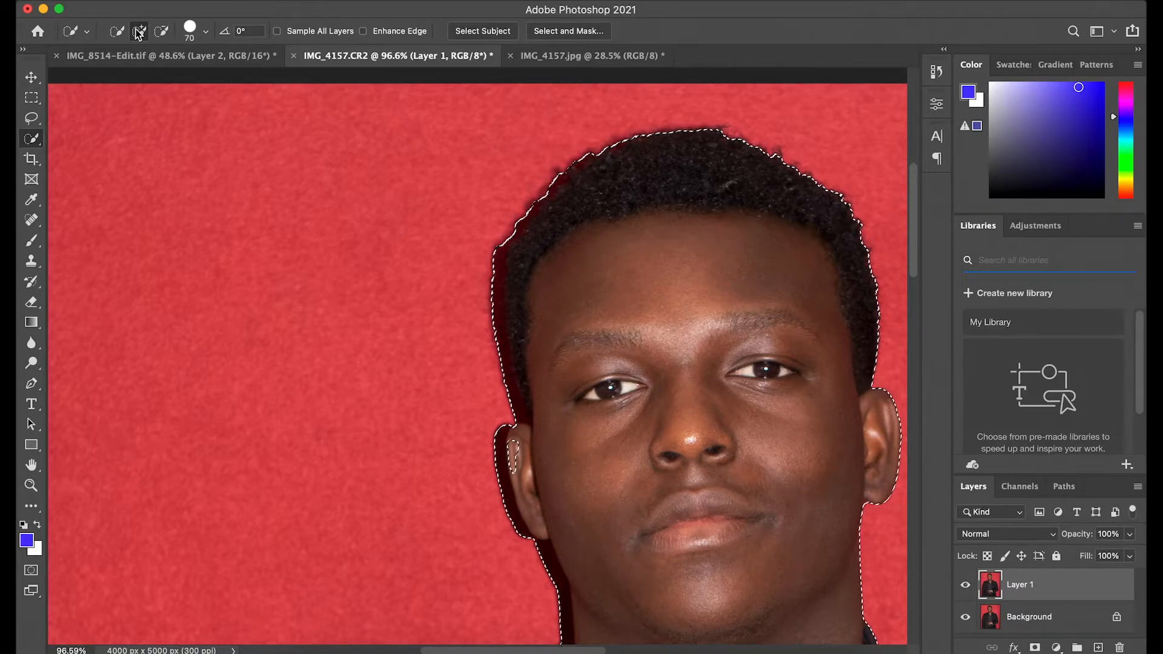
{"action": "left_click", "coordinate": [191, 33]}
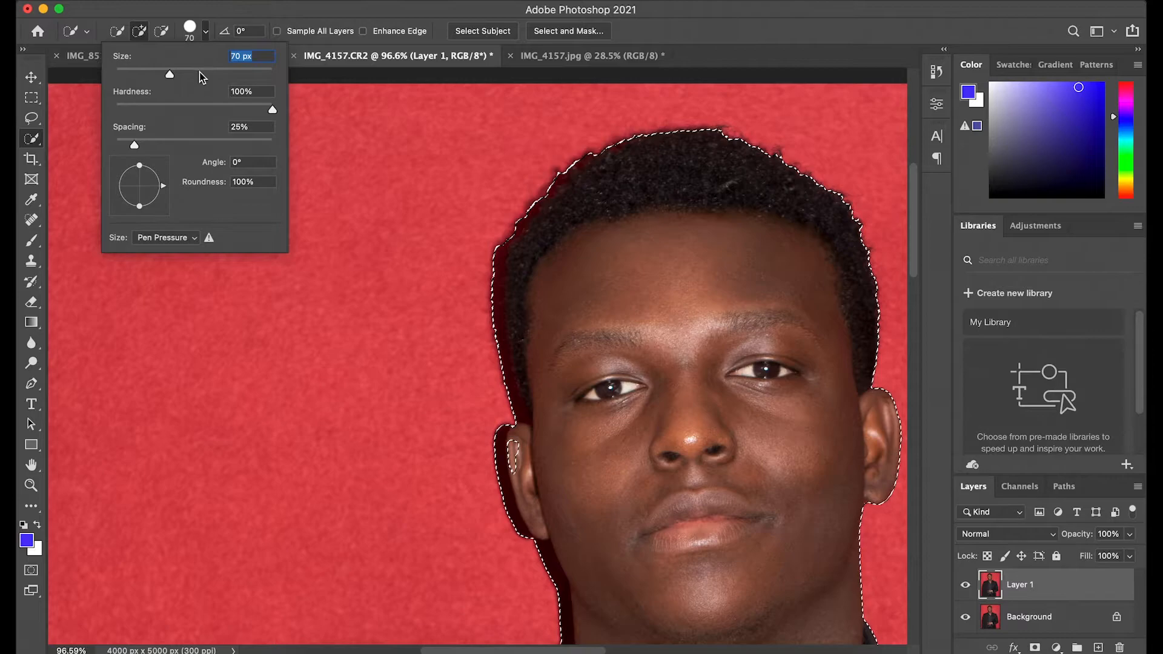
{"action": "left_click", "coordinate": [193, 35]}
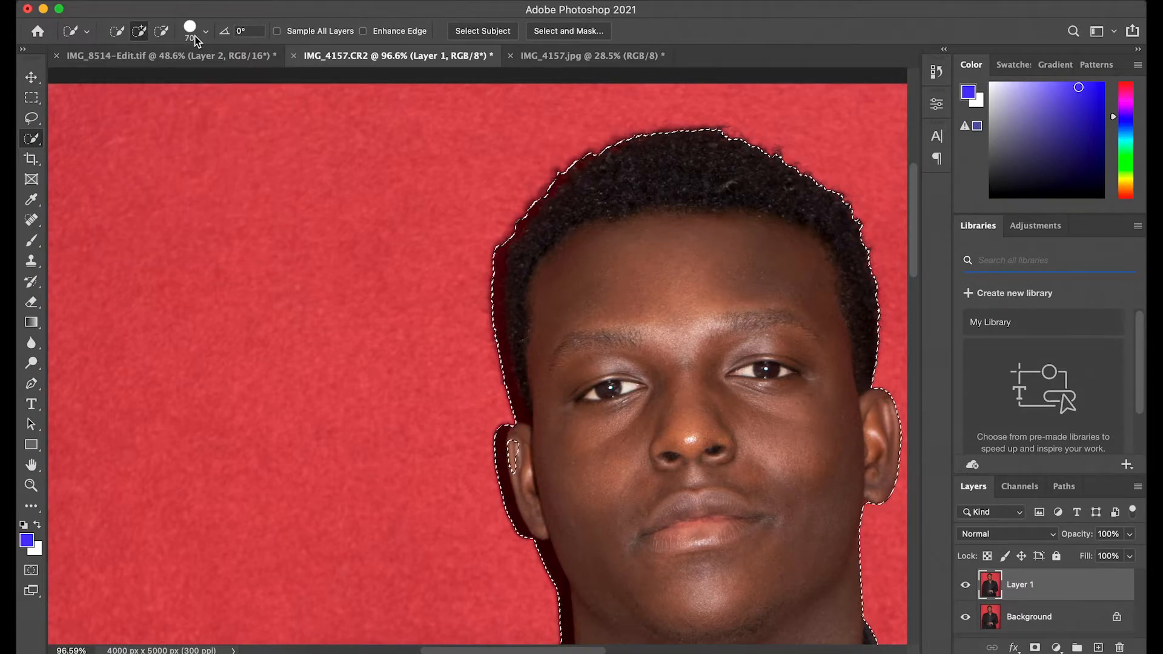
{"action": "left_click", "coordinate": [167, 38]}
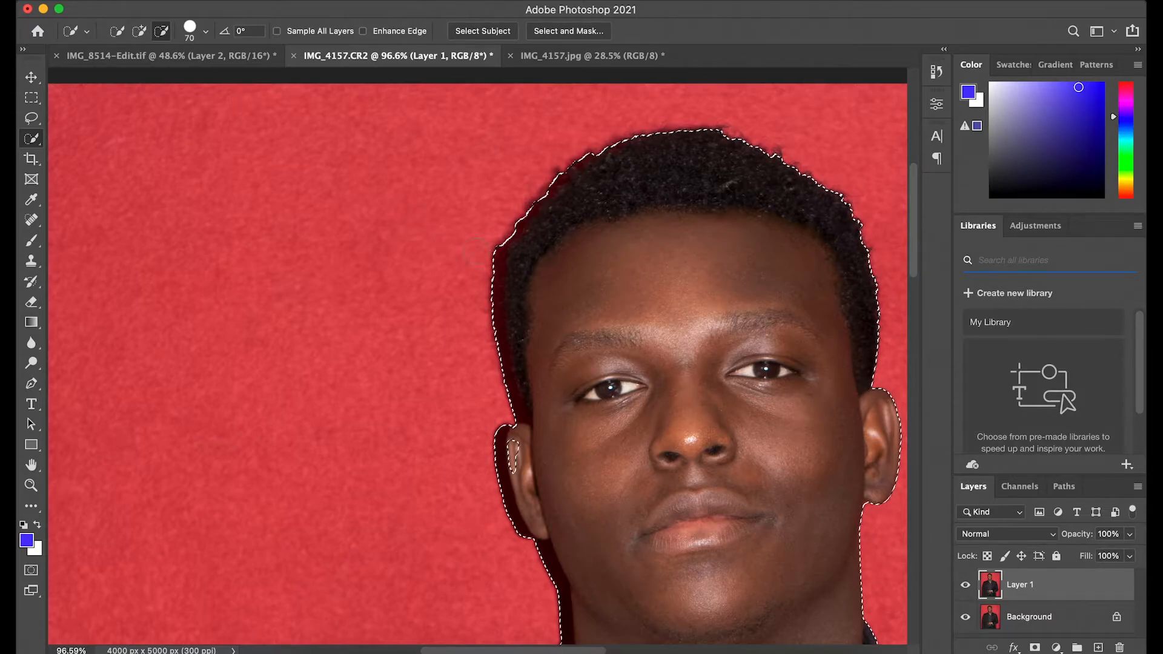
{"action": "left_click_drag", "start_coordinate": [490, 255], "coordinate": [501, 390]}
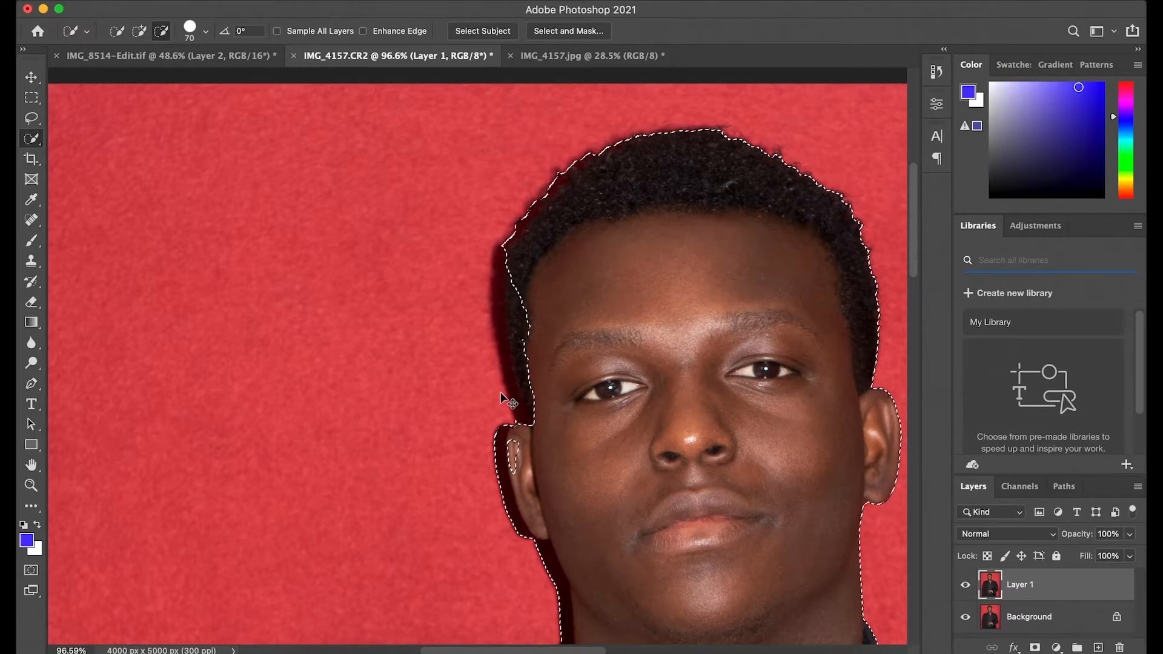
{"action": "key", "text": "super+z"}
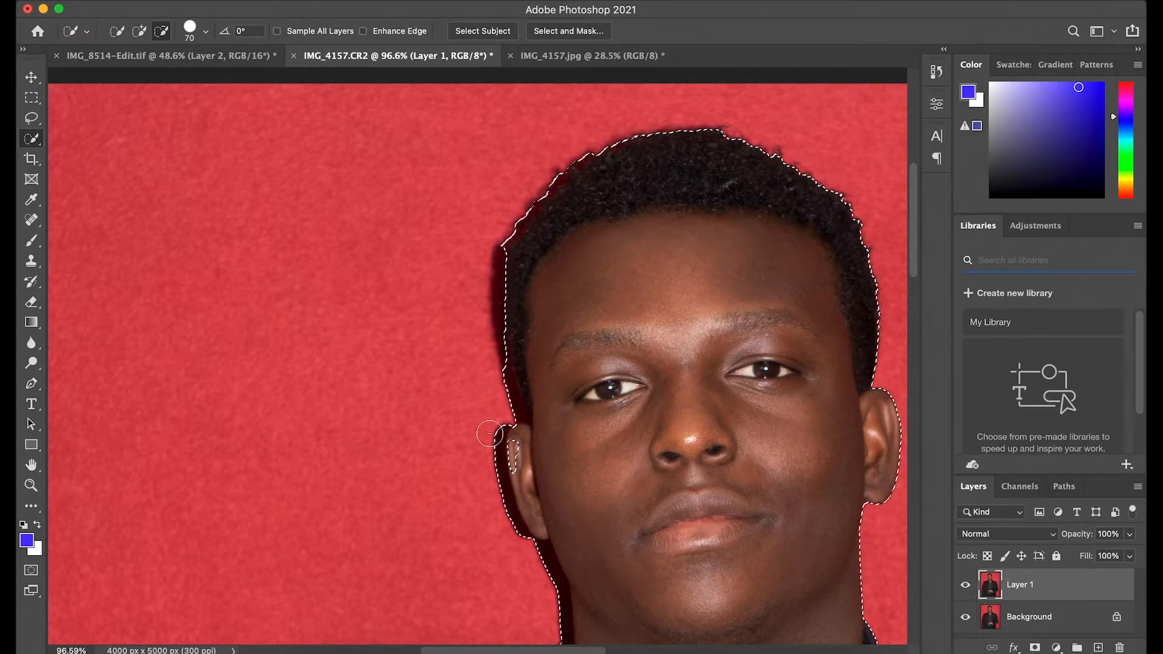
Step: Subtract the red background beside the left ear from the selection, then switch Quick Selection back to add mode
{"action": "left_click", "coordinate": [485, 439]}
{"action": "left_click", "coordinate": [485, 449]}
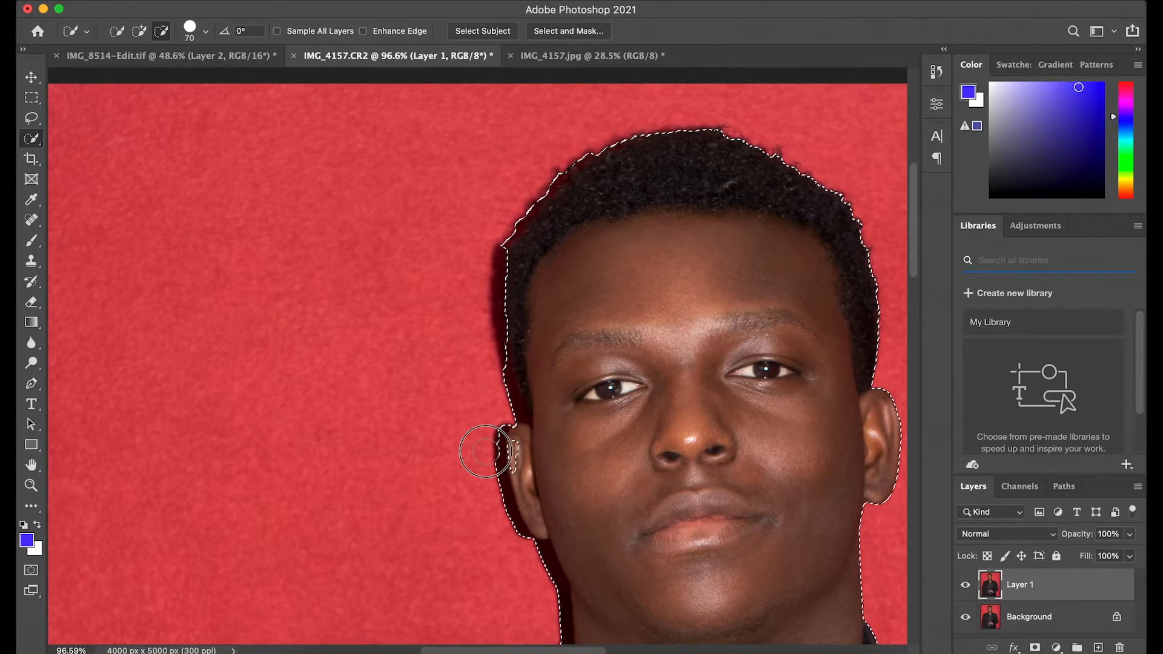
{"action": "left_click", "coordinate": [485, 456]}
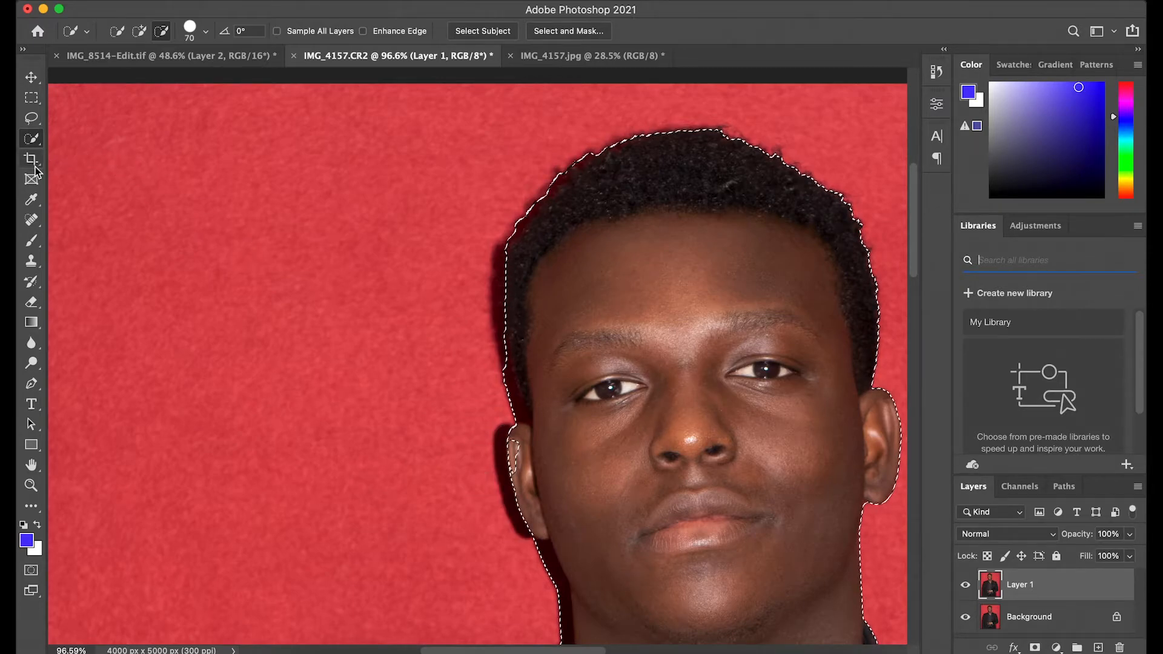
{"action": "left_click", "coordinate": [141, 35]}
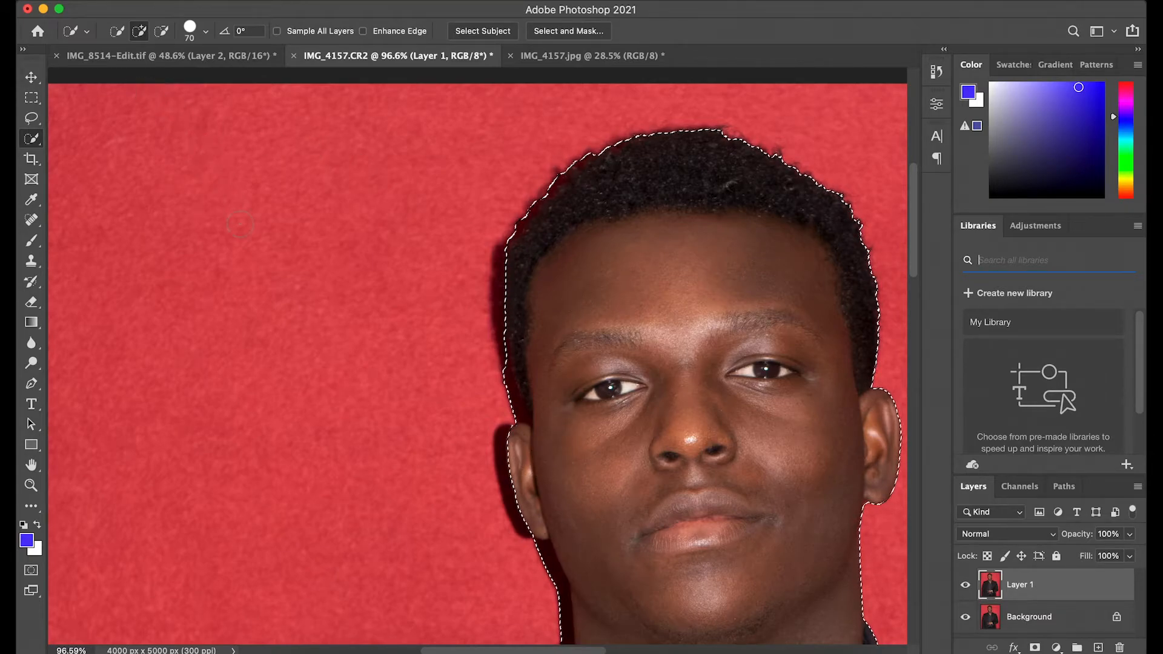
{"action": "scroll", "coordinate": [263, 200], "scroll_direction": "down", "scroll_amount": 2}
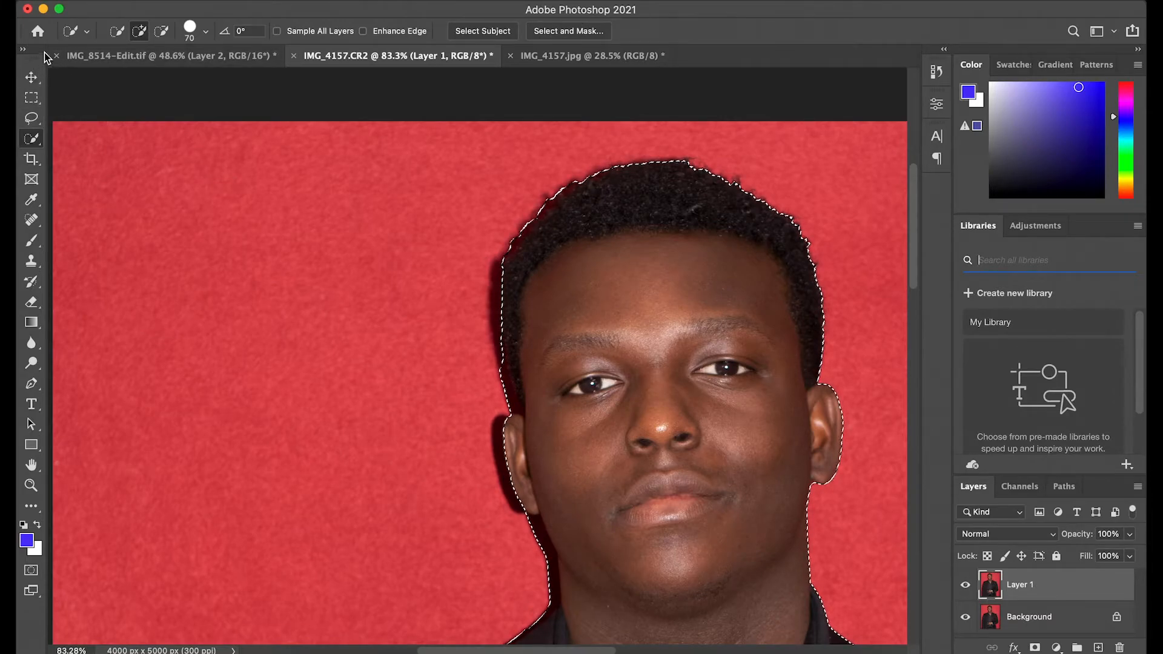
Step: Expand the subject selection by 3 pixels
{"action": "key", "text": "v"}
{"action": "key", "text": "super+0"}
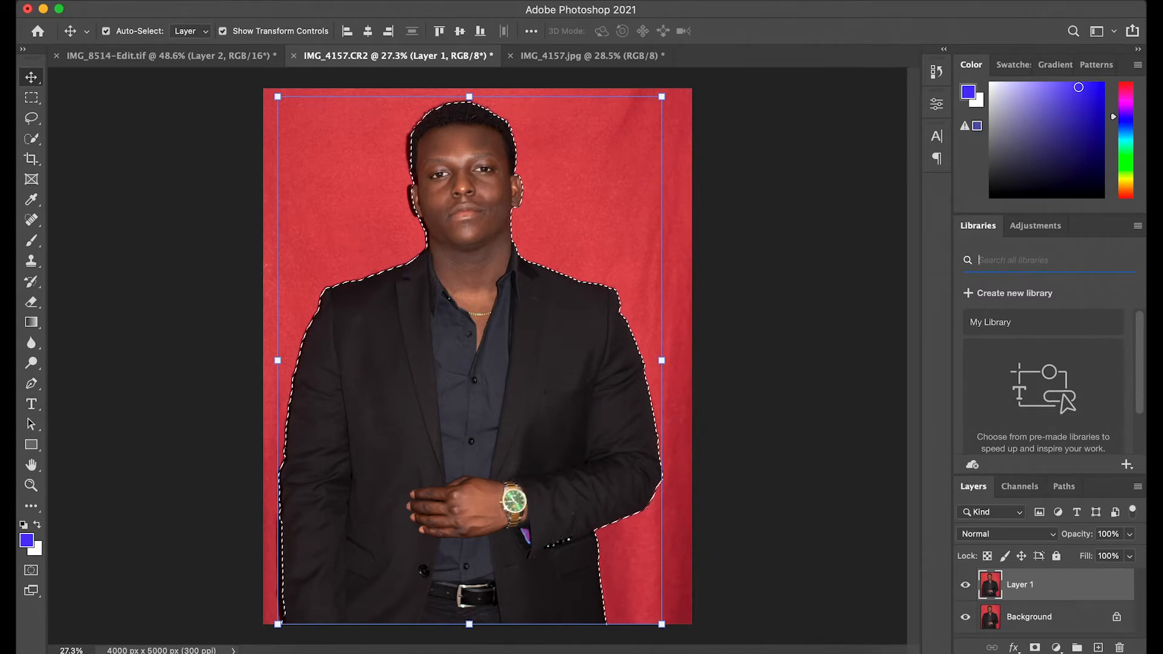
{"action": "left_click", "coordinate": [344, 1]}
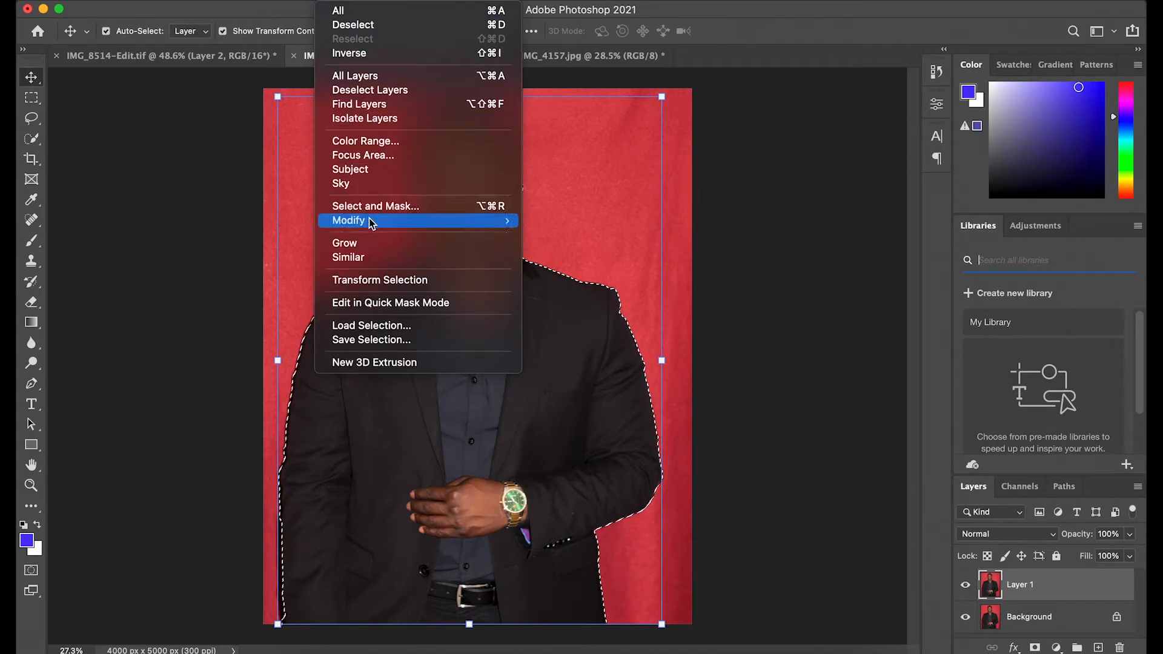
{"action": "mouse_move", "coordinate": [371, 223]}
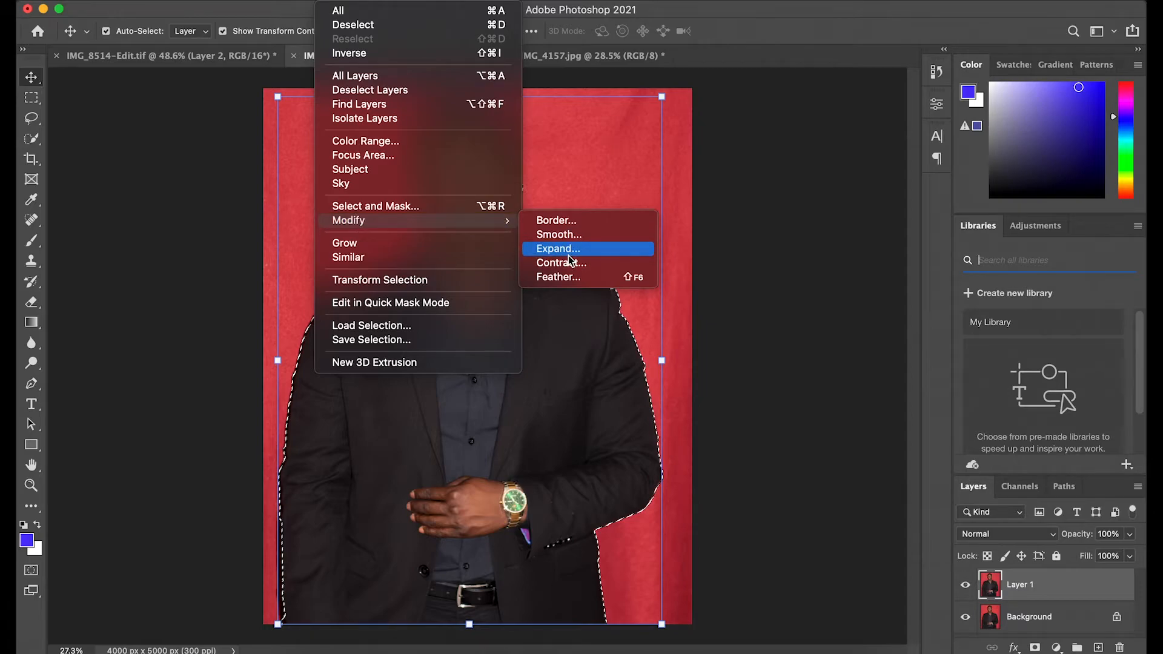
{"action": "left_click", "coordinate": [732, 228]}
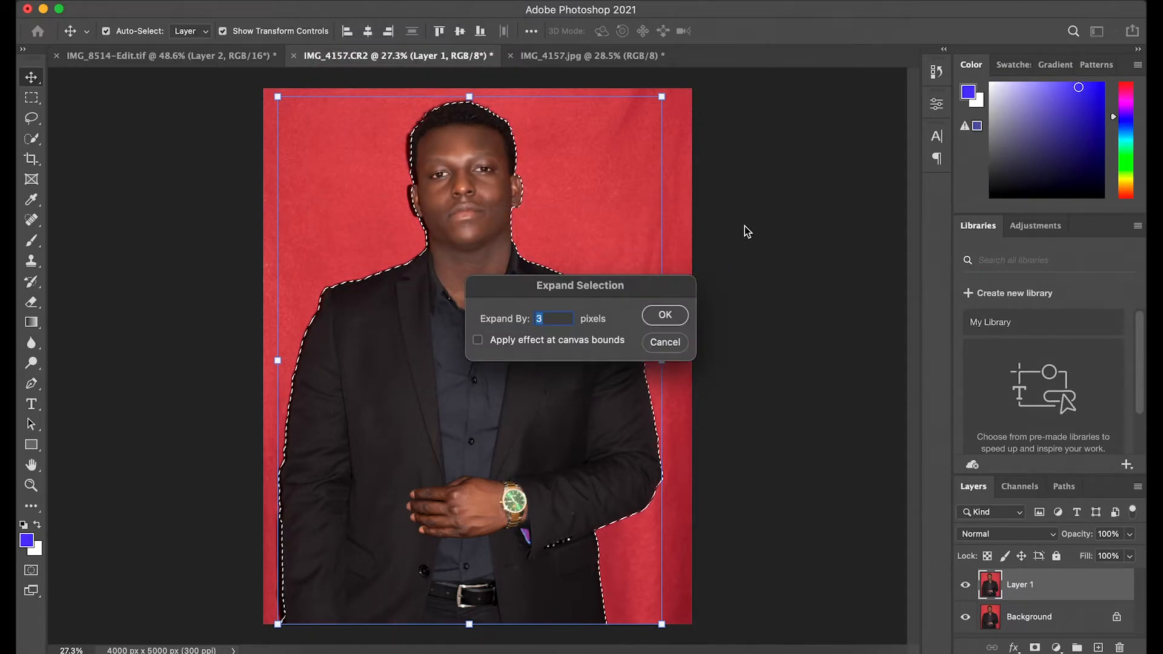
{"action": "left_click", "coordinate": [667, 314]}
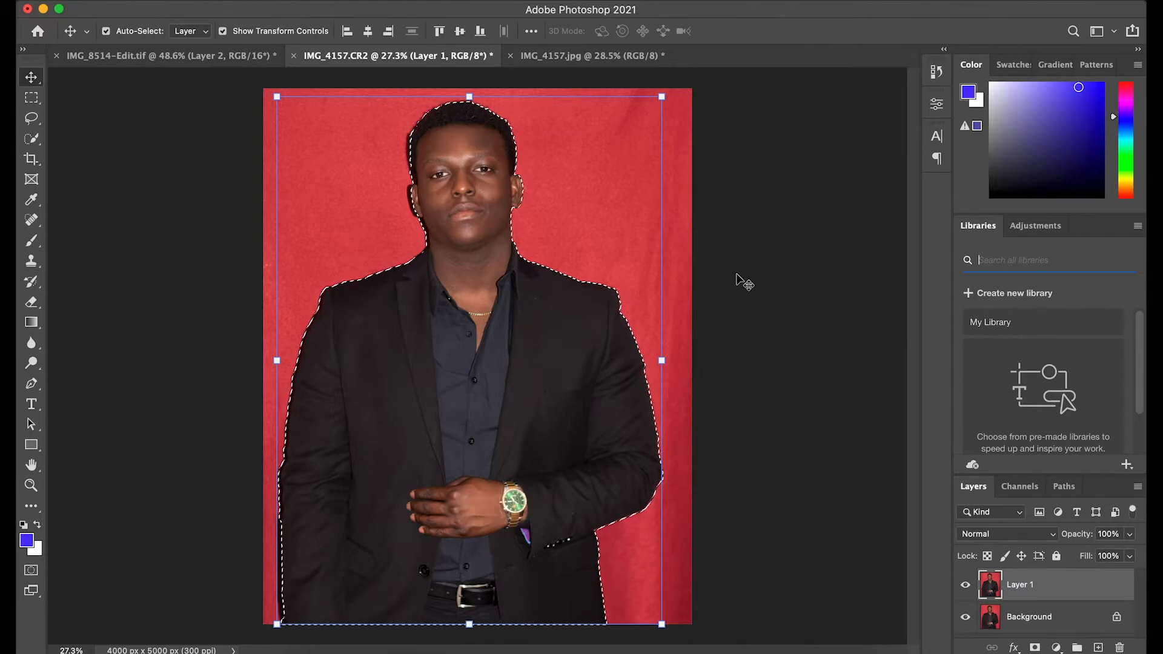
Step: Feather the subject selection
{"action": "left_click", "coordinate": [333, 1]}
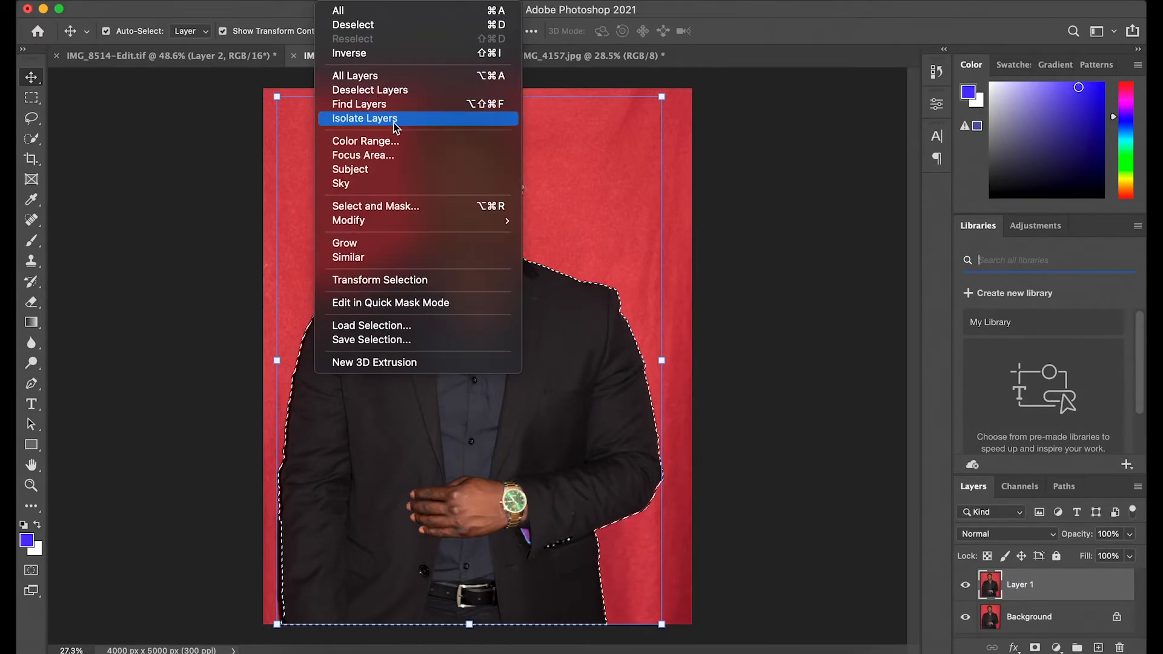
{"action": "mouse_move", "coordinate": [452, 219]}
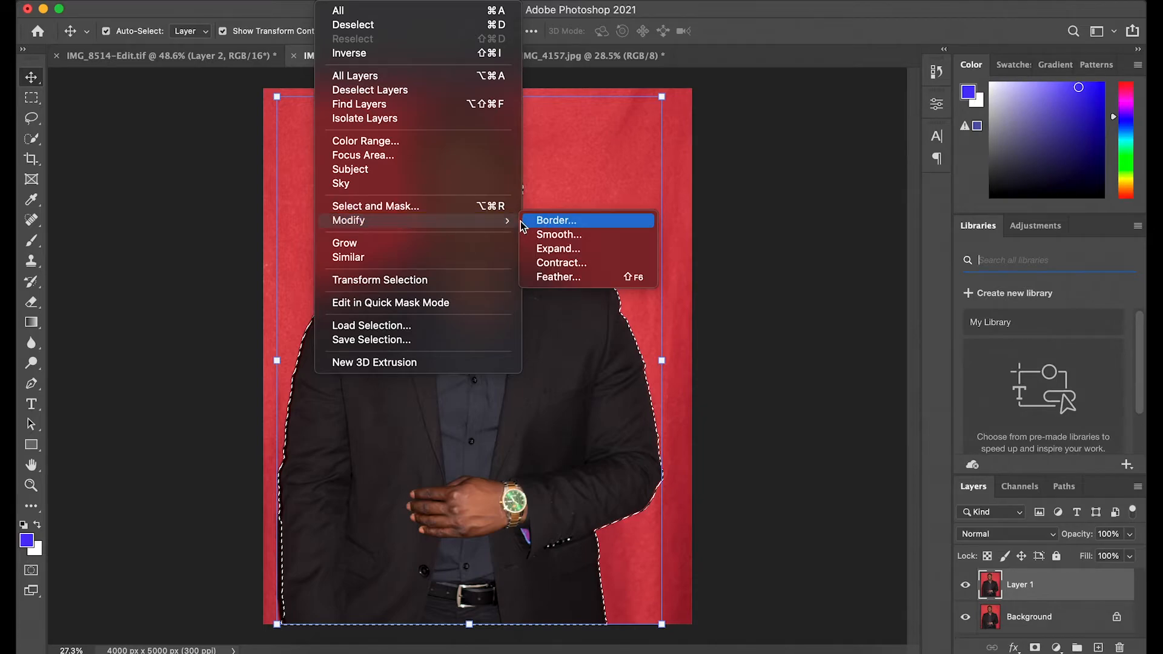
{"action": "left_click", "coordinate": [550, 275]}
{"action": "left_click", "coordinate": [664, 315]}
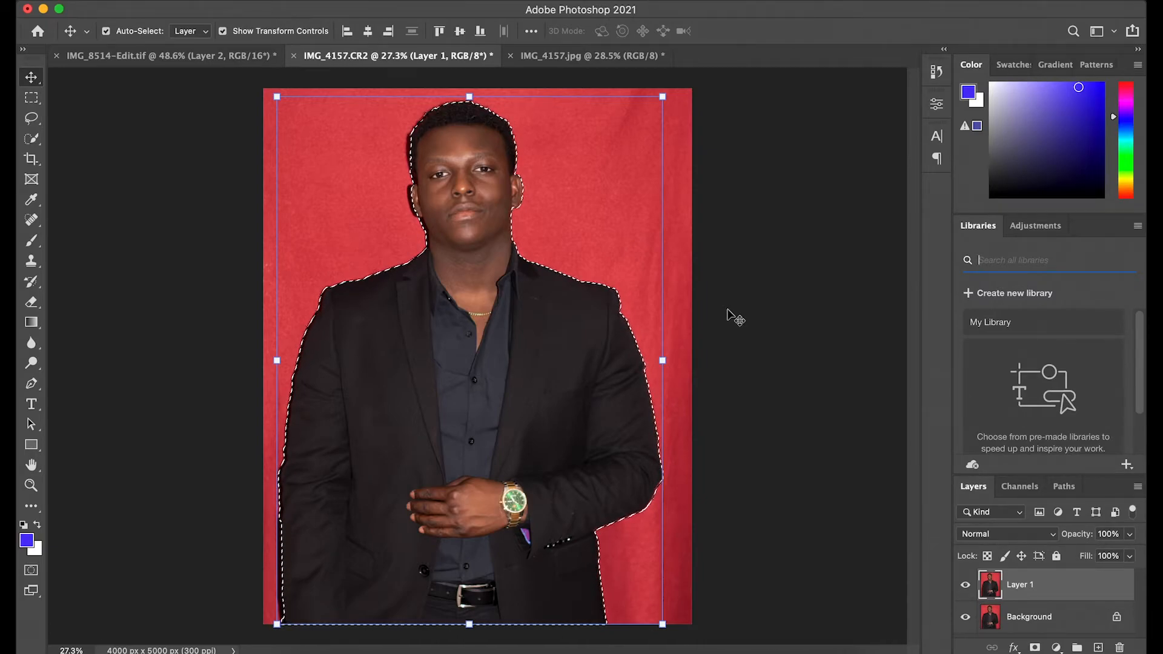
Step: Copy the selected subject to a new layer and preview the cutout by hiding and re-showing the layer below
{"action": "key", "text": "super+j"}
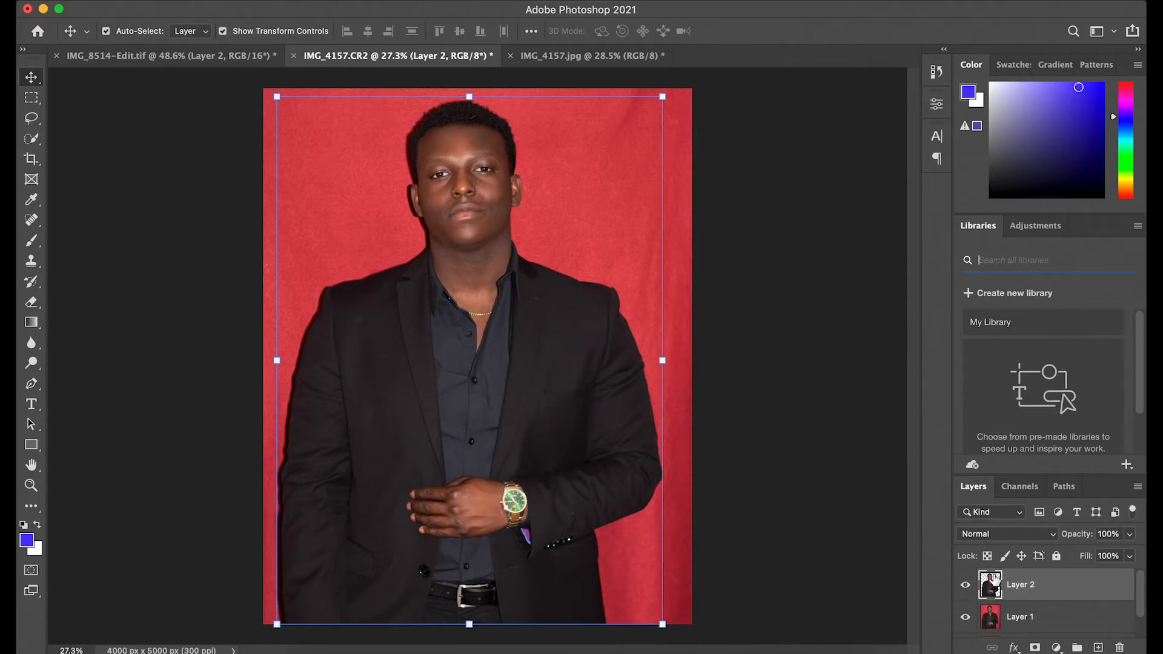
{"action": "left_click", "coordinate": [966, 616]}
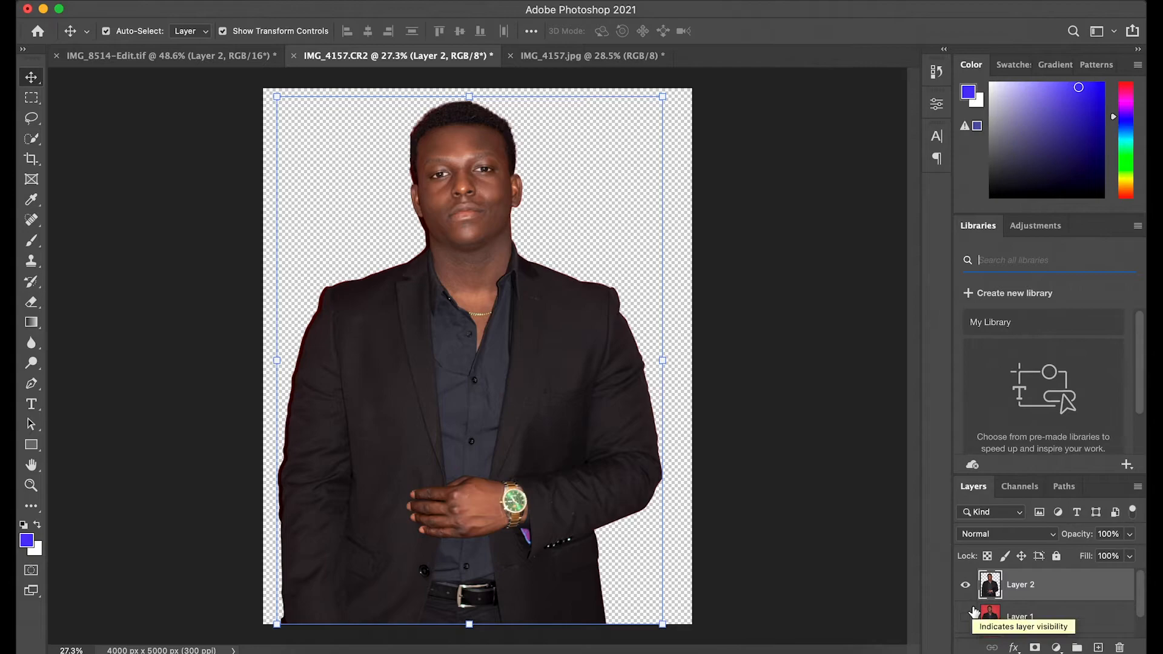
{"action": "scroll", "coordinate": [970, 605], "scroll_direction": "down", "scroll_amount": 1}
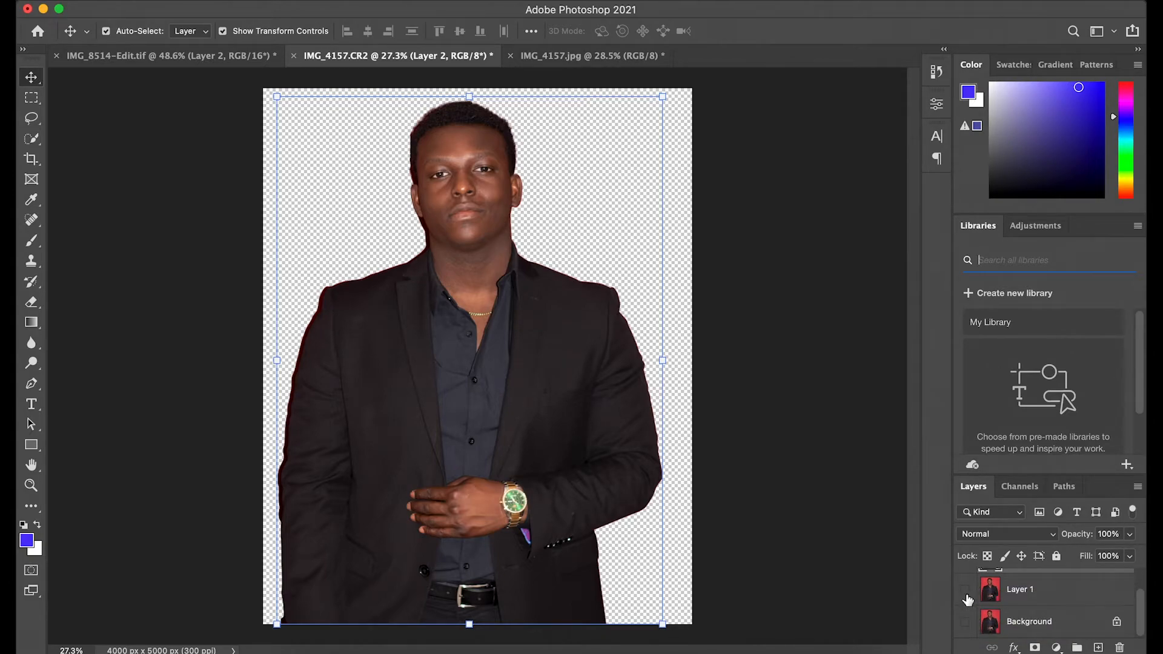
{"action": "left_click", "coordinate": [966, 595]}
{"action": "scroll", "coordinate": [990, 618], "scroll_direction": "up", "scroll_amount": 1}
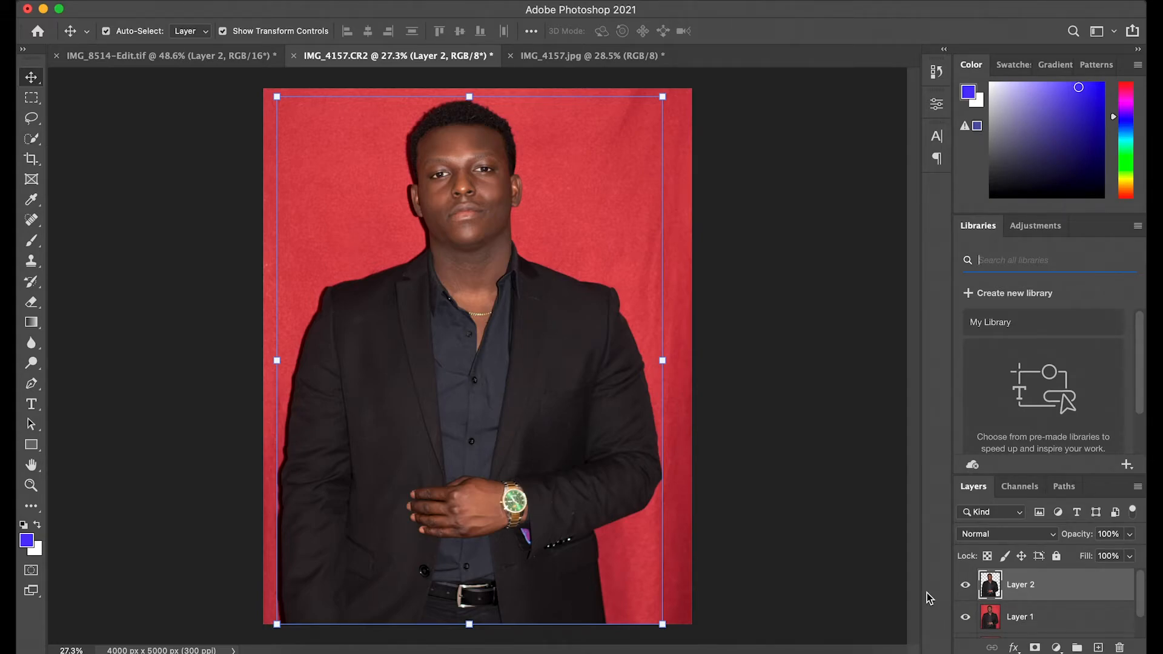
Step: Load the new subject layer's pixels as a selection
{"action": "key", "text": "super"}
{"action": "left_click", "coordinate": [990, 593], "text": "super"}
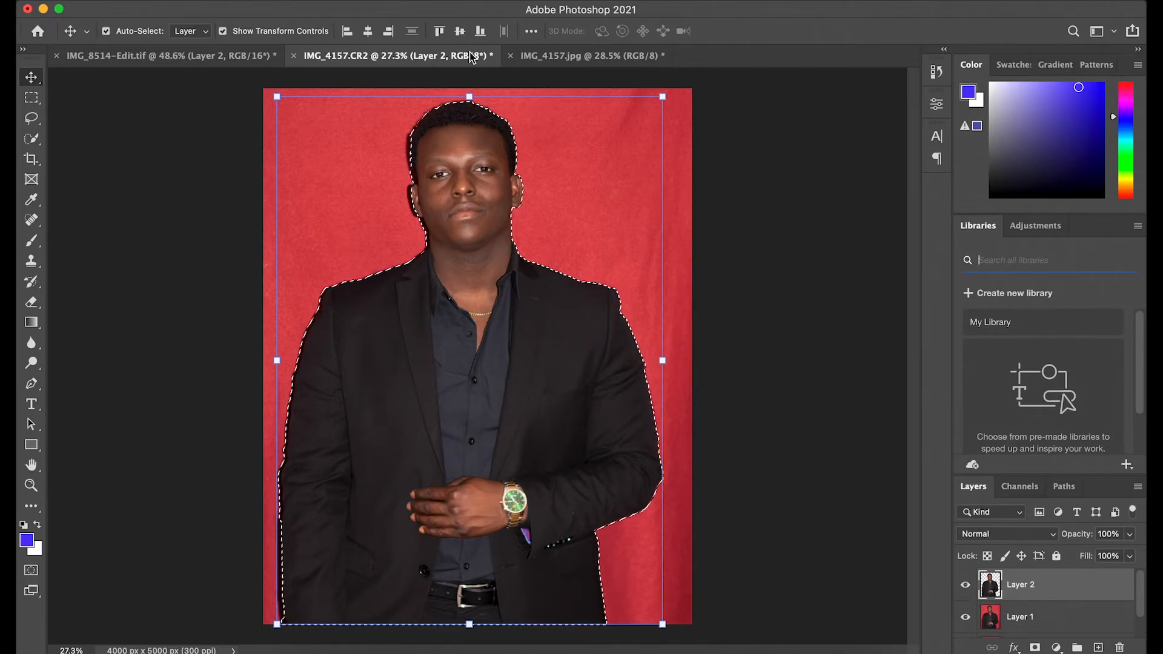
Step: Invert the selection and copy the red background from Layer 1 onto a new layer
{"action": "left_click", "coordinate": [331, 0]}
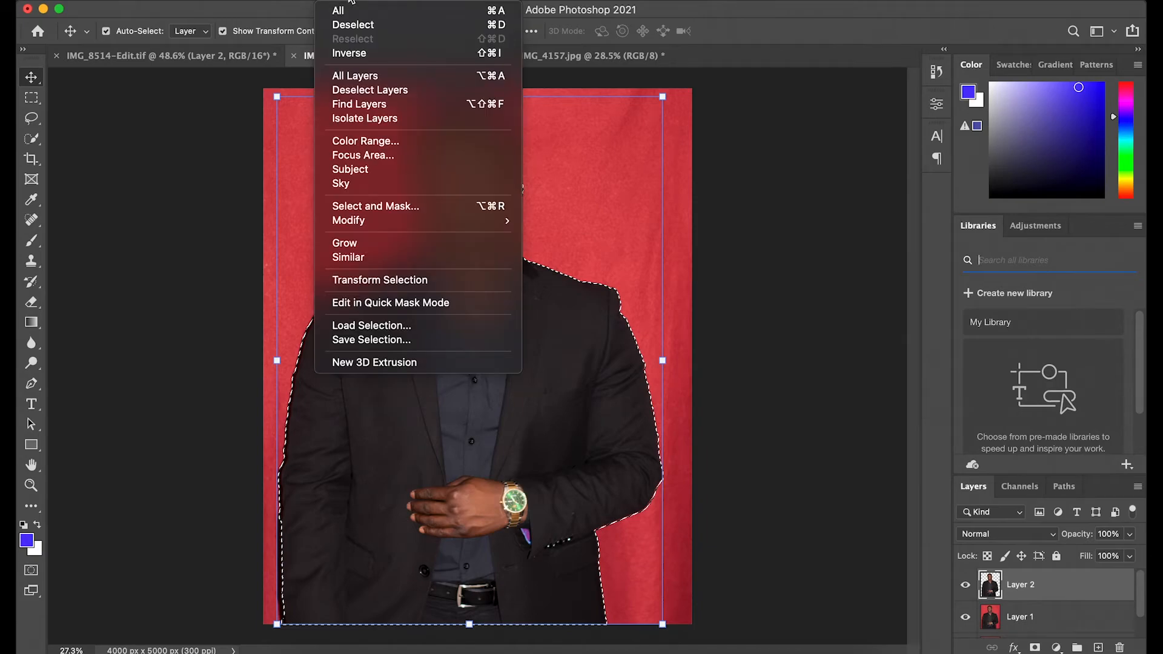
{"action": "left_click", "coordinate": [402, 53]}
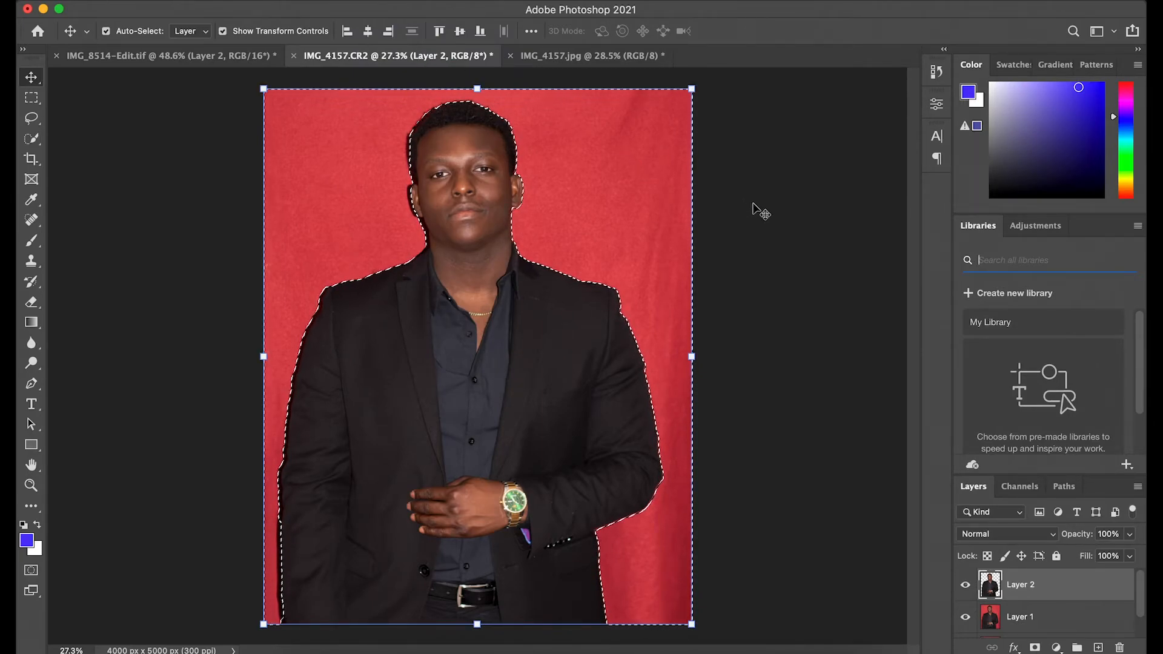
{"action": "scroll", "coordinate": [1020, 589], "scroll_direction": "down", "scroll_amount": 1}
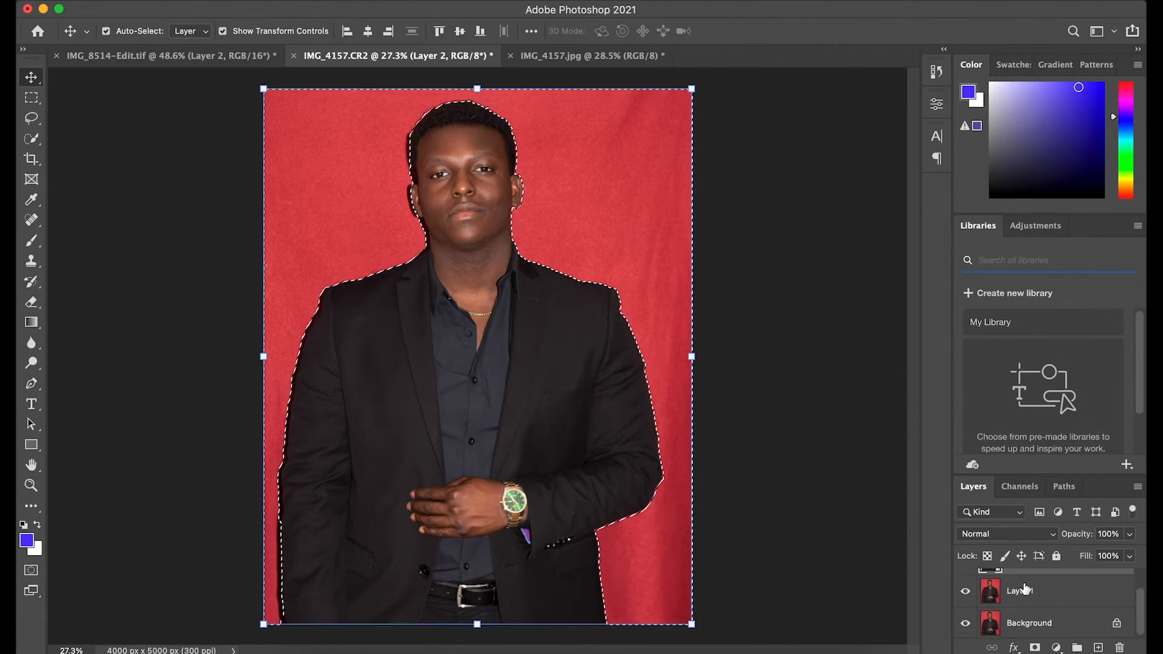
{"action": "left_click", "coordinate": [1023, 591]}
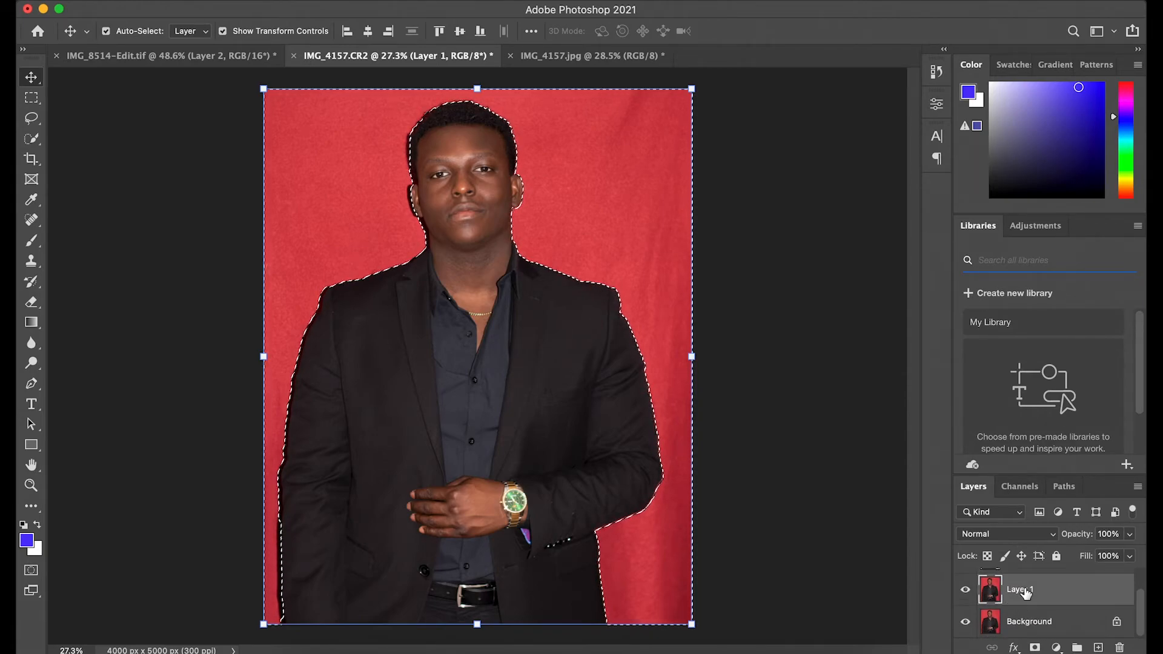
{"action": "scroll", "coordinate": [1024, 592], "scroll_direction": "up", "scroll_amount": 1}
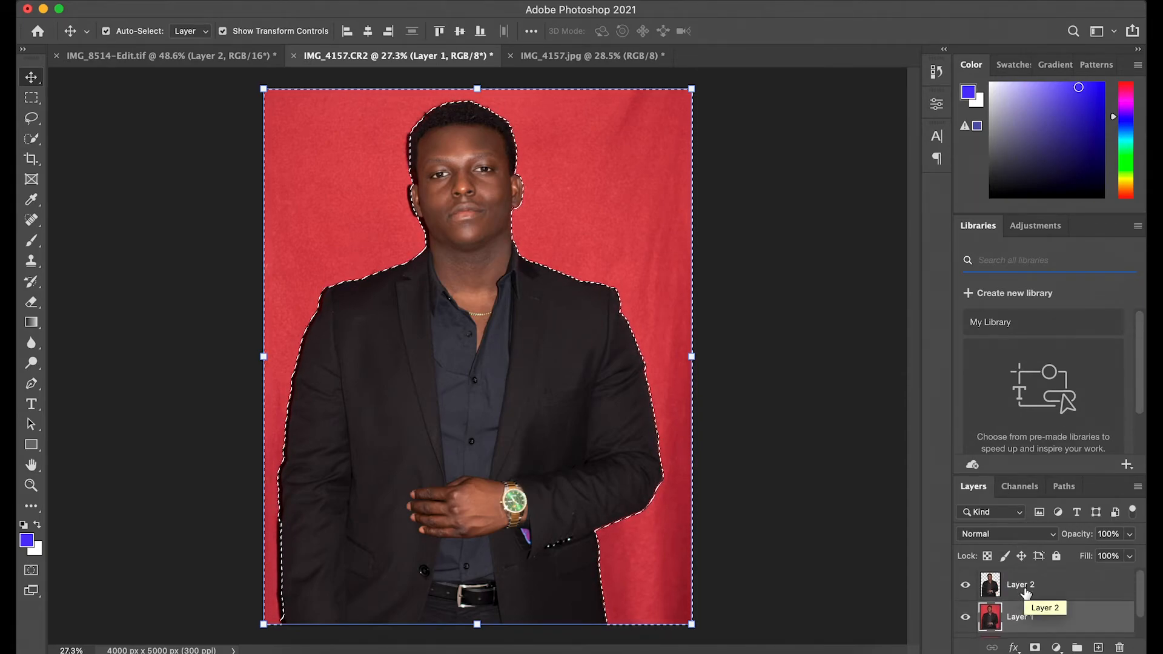
{"action": "key", "text": "ctrl+j"}
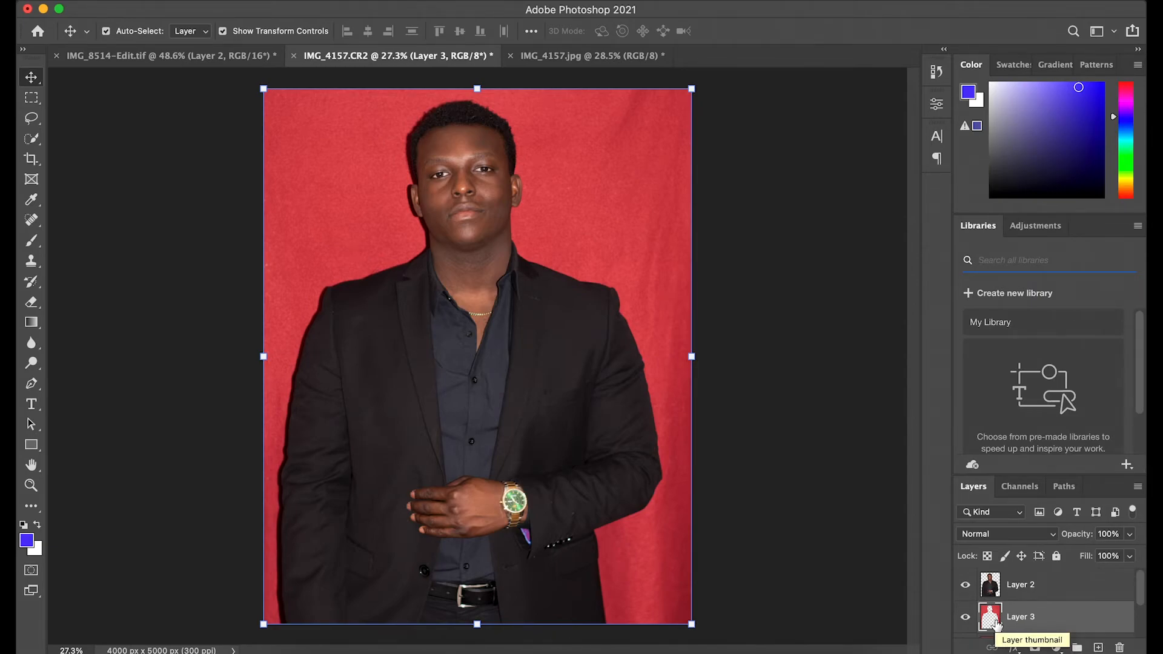
Step: Apply the Camera Raw Filter to the background copy, setting Temperature to -53
{"action": "left_click", "coordinate": [381, 2]}
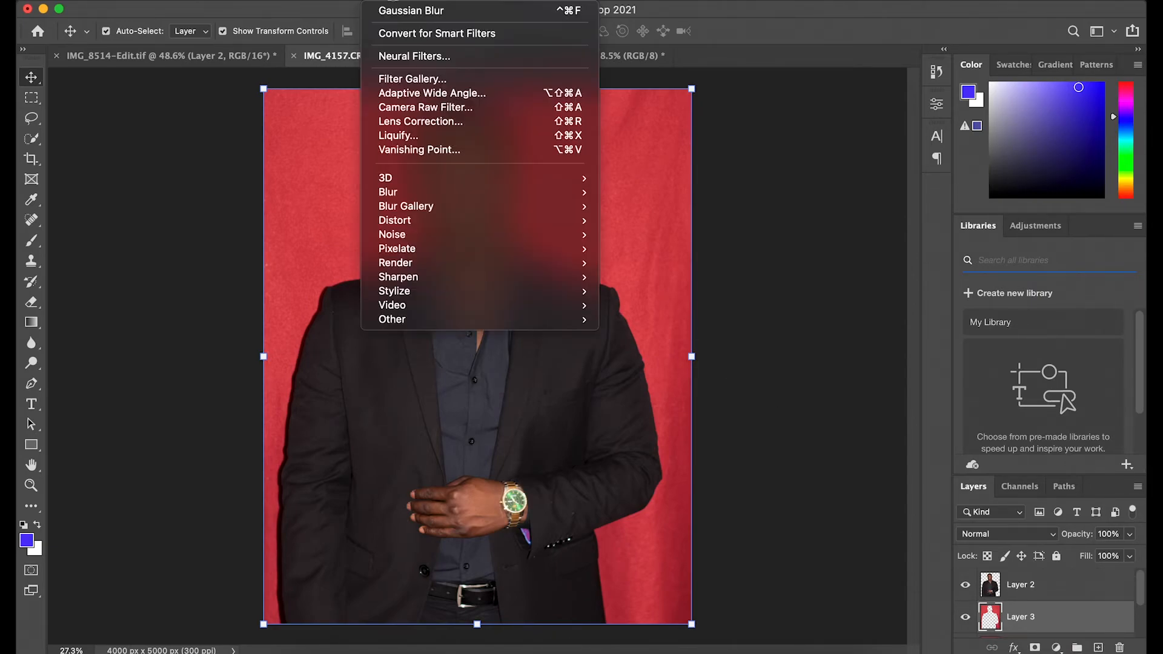
{"action": "left_click", "coordinate": [427, 115]}
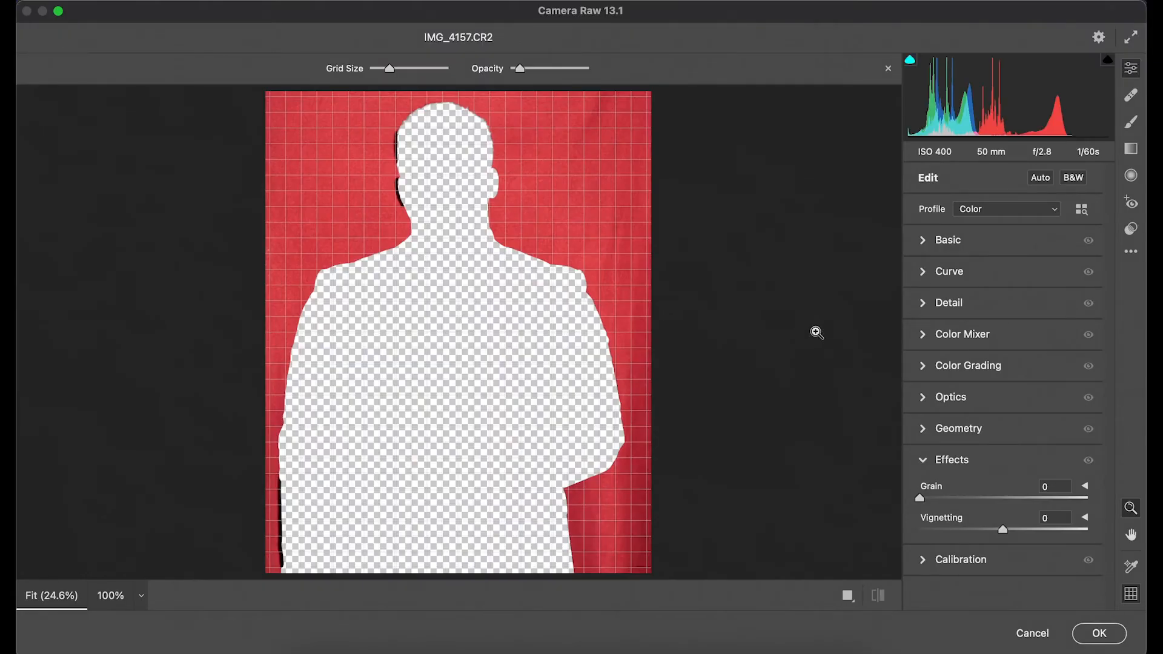
{"action": "mouse_move", "coordinate": [928, 499]}
{"action": "left_mouse_down"}
{"action": "mouse_move", "coordinate": [1038, 493]}
{"action": "mouse_move", "coordinate": [943, 498]}
{"action": "left_mouse_up"}
{"action": "left_click", "coordinate": [955, 339]}
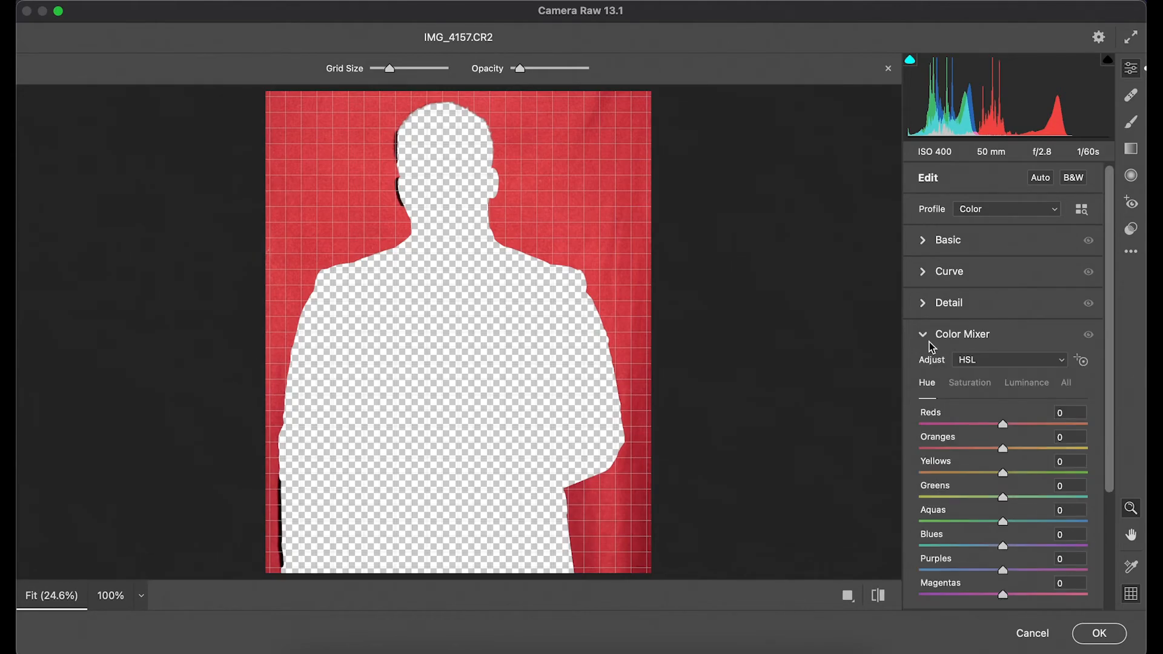
{"action": "left_click", "coordinate": [929, 244]}
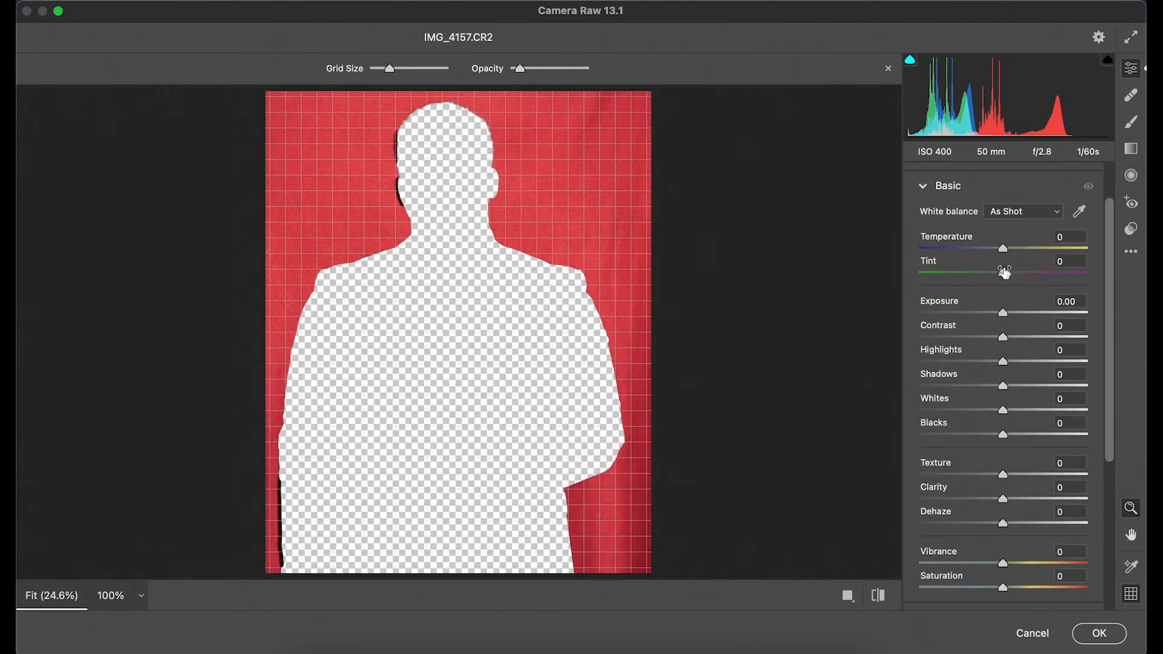
{"action": "left_click_drag", "start_coordinate": [1003, 249], "coordinate": [958, 258]}
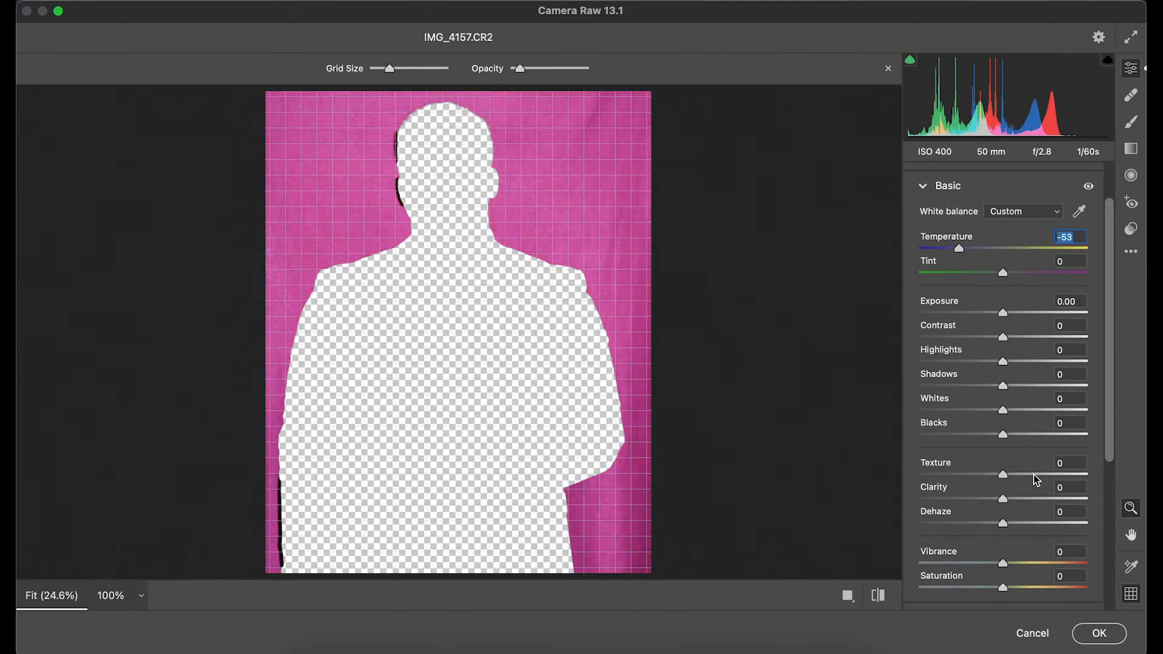
{"action": "left_click", "coordinate": [1099, 633]}
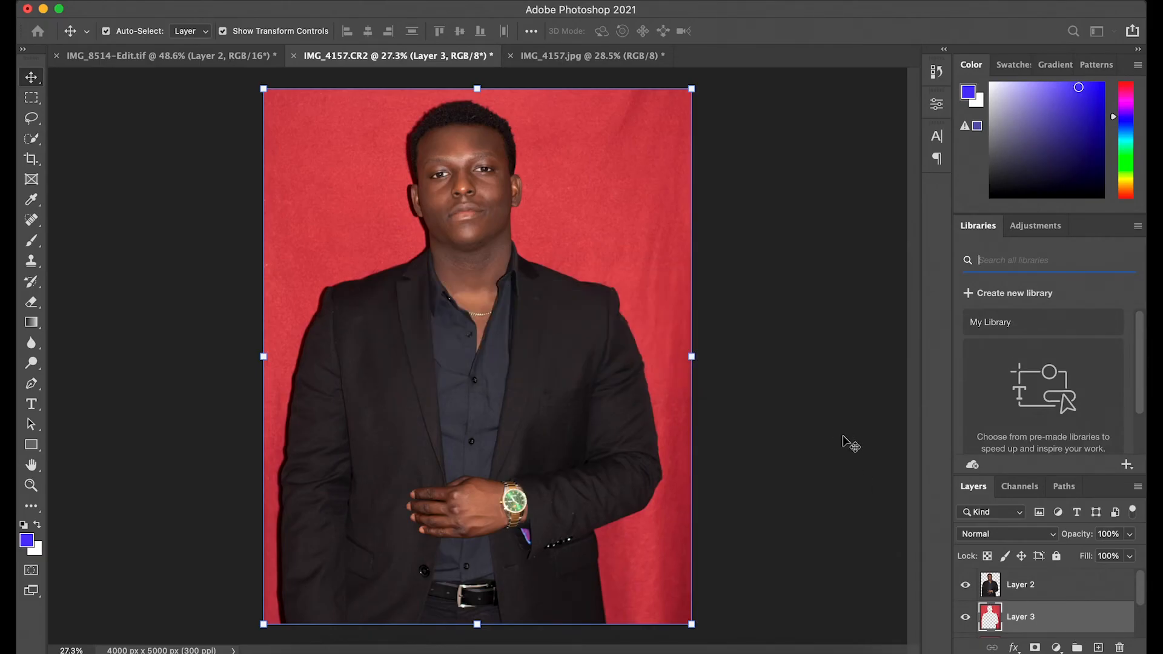